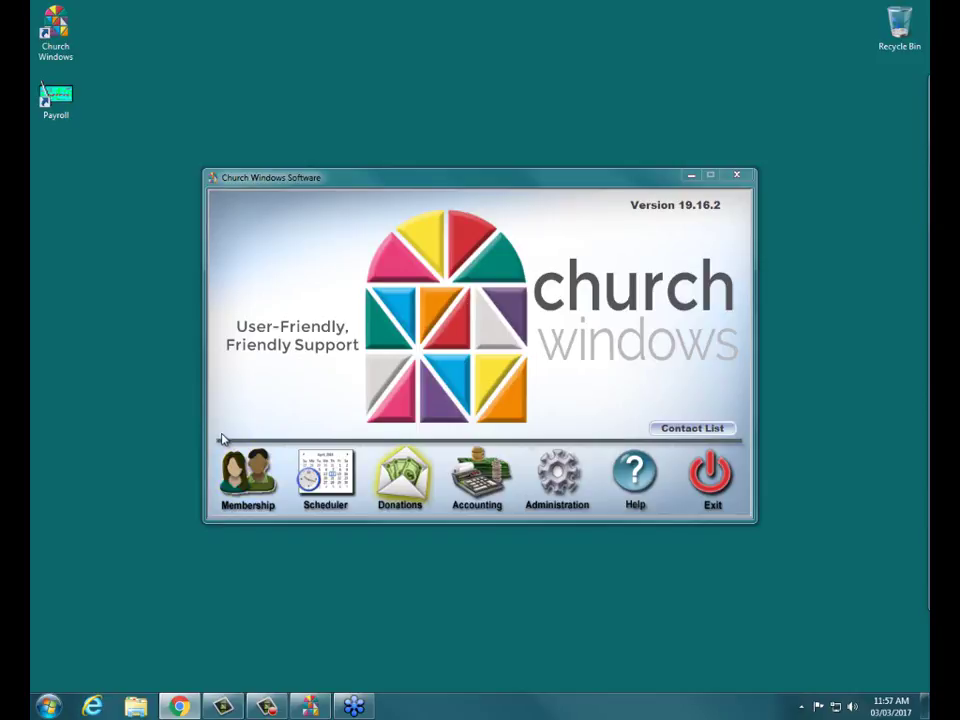
# Step: Open the Membership module and start a new labels report
pyautogui.click(241, 481)
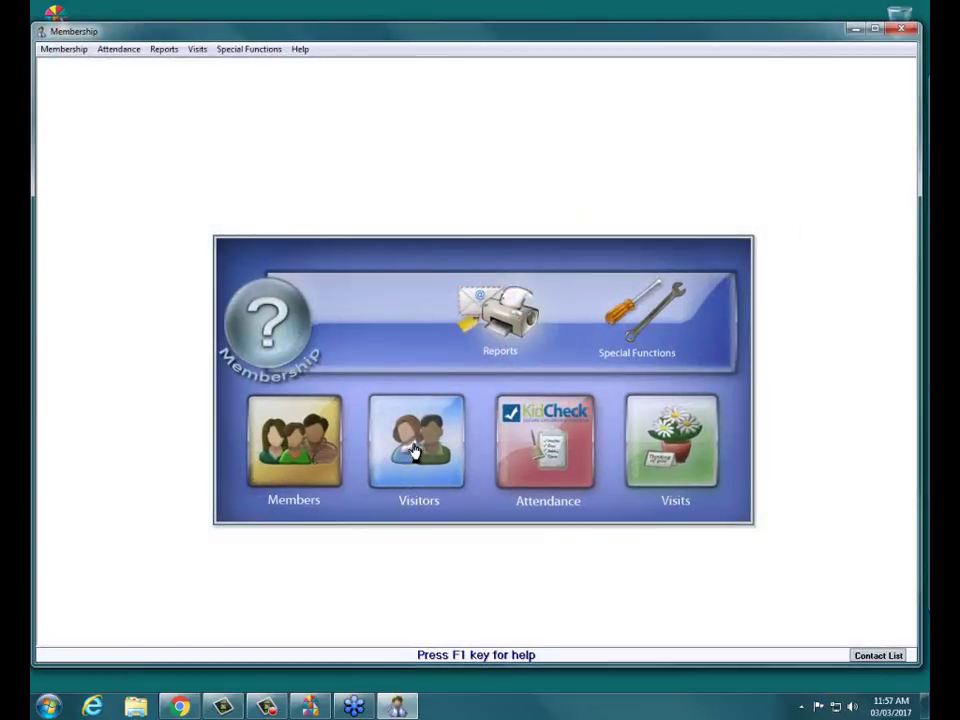
pyautogui.click(508, 320)
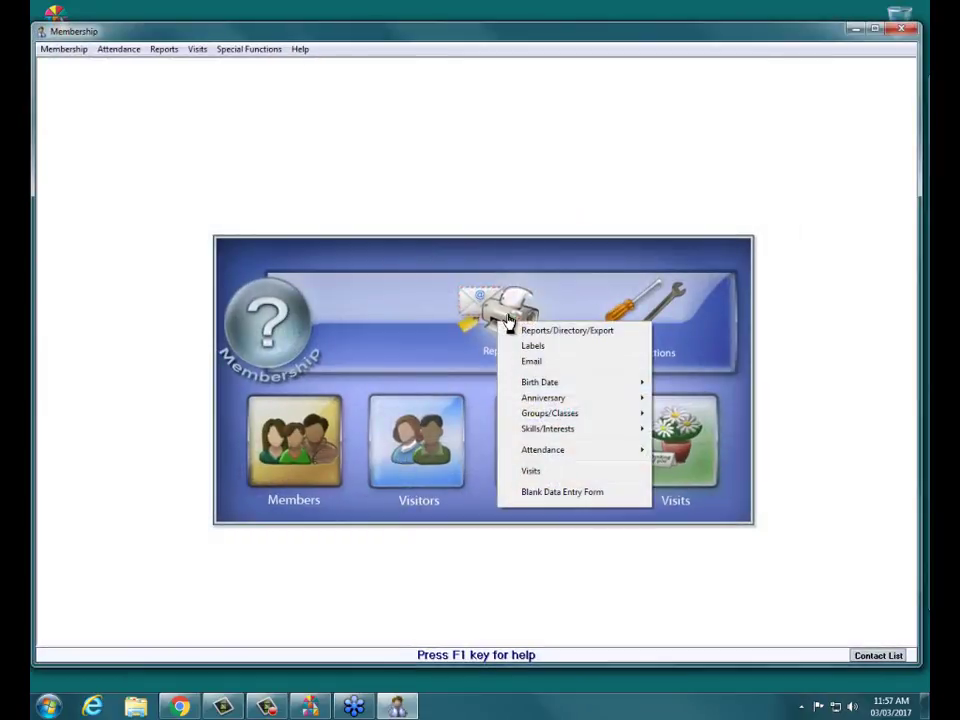
pyautogui.click(533, 342)
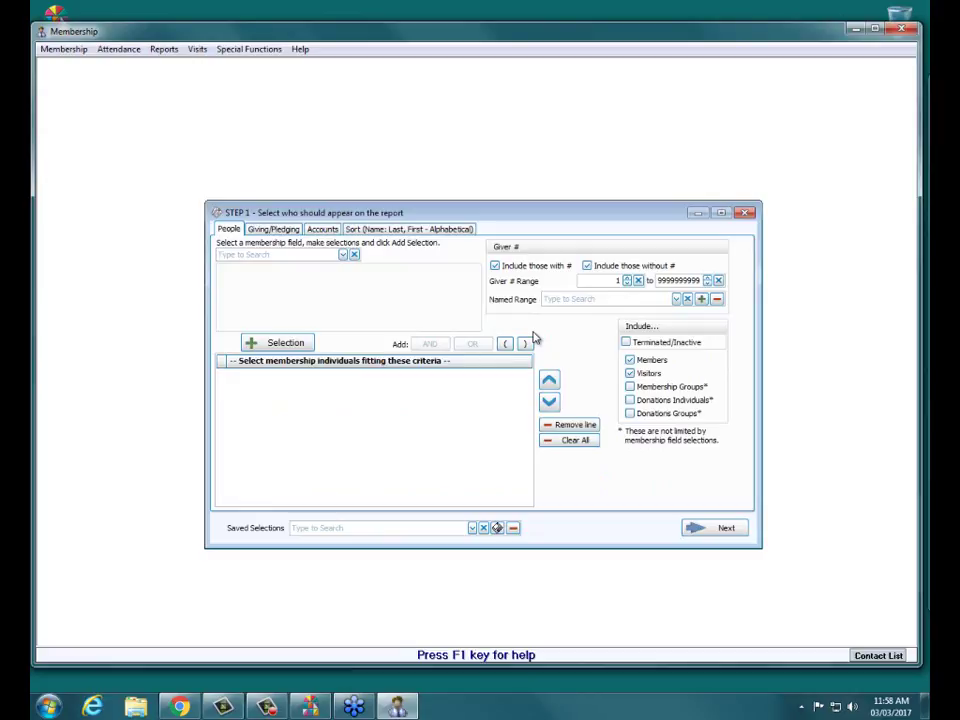
# Step: Choose Attendance as the selection field and include Contemporary Worship, Evening Worship and Sunday AM Worship
pyautogui.click(344, 257)
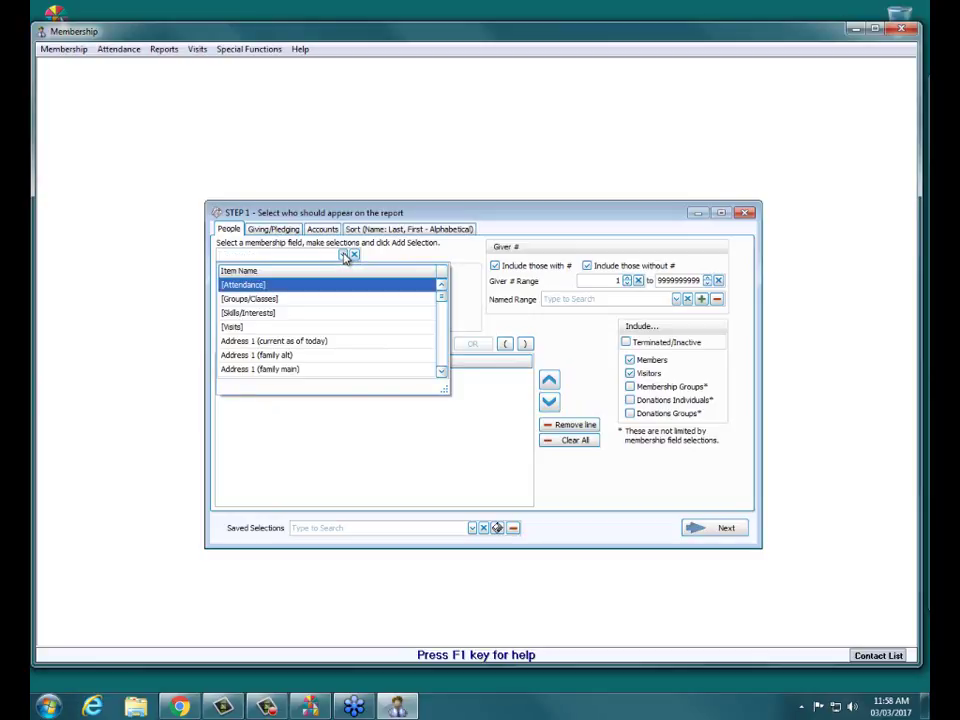
pyautogui.click(263, 286)
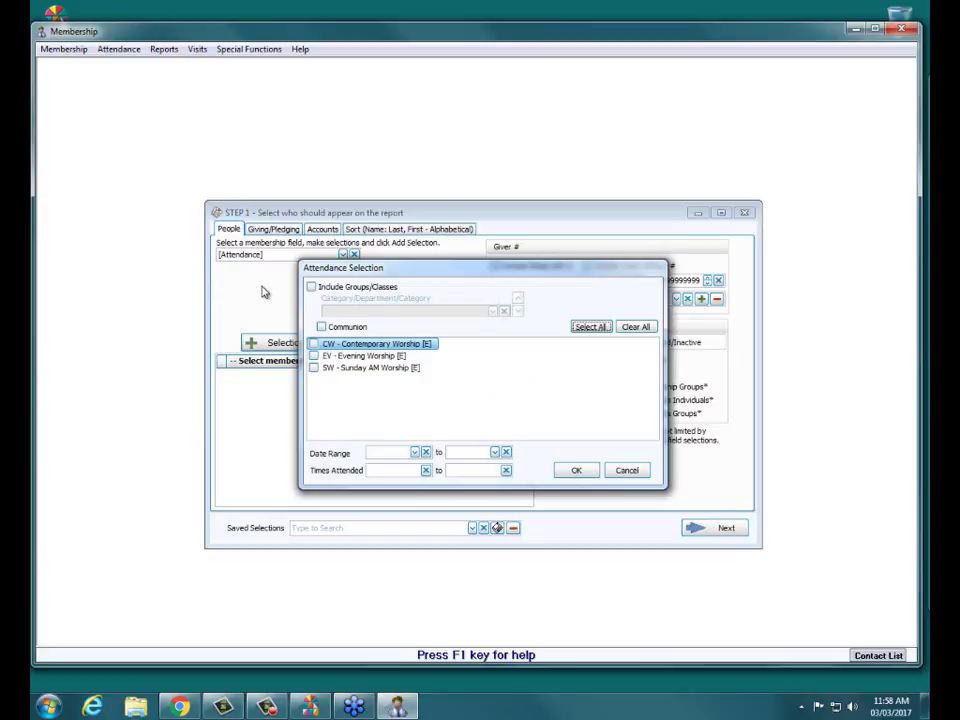
pyautogui.click(314, 344)
pyautogui.click(314, 356)
pyautogui.click(314, 368)
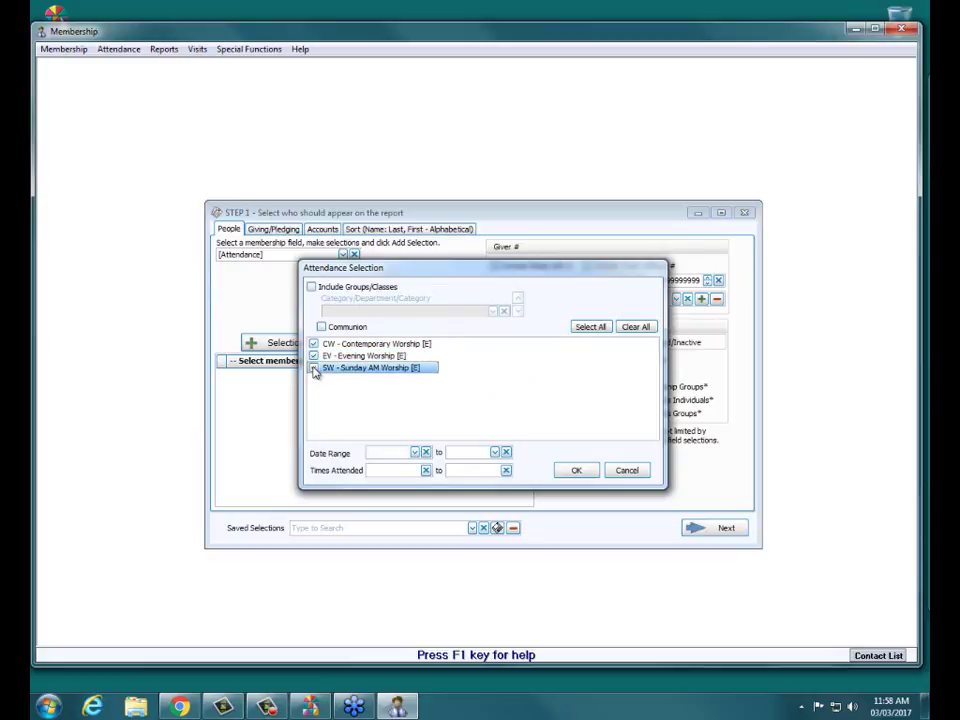
# Step: Set the attendance date range to 09/01/2016 through 12/31/2016
pyautogui.click(388, 451)
pyautogui.write('09/01/2016')
pyautogui.click(388, 452)
pyautogui.press('Tab')
pyautogui.write('12/31/2016')
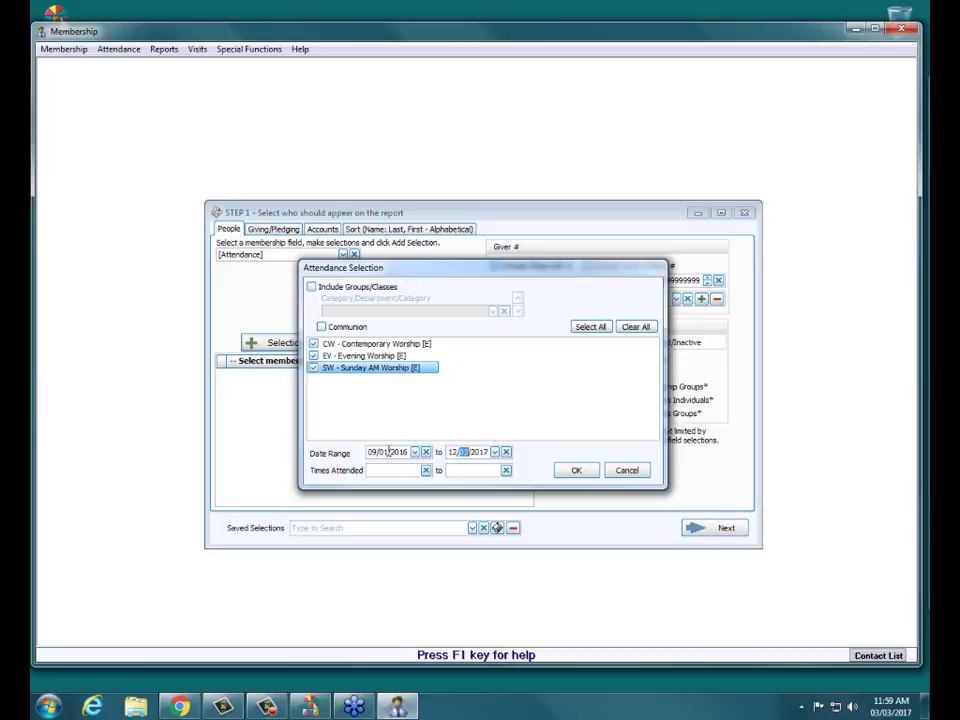
pyautogui.press('Down')
# Step: Limit the times attended to between 0 and 0, and add the attendance condition to the selection criteria
pyautogui.click(410, 473)
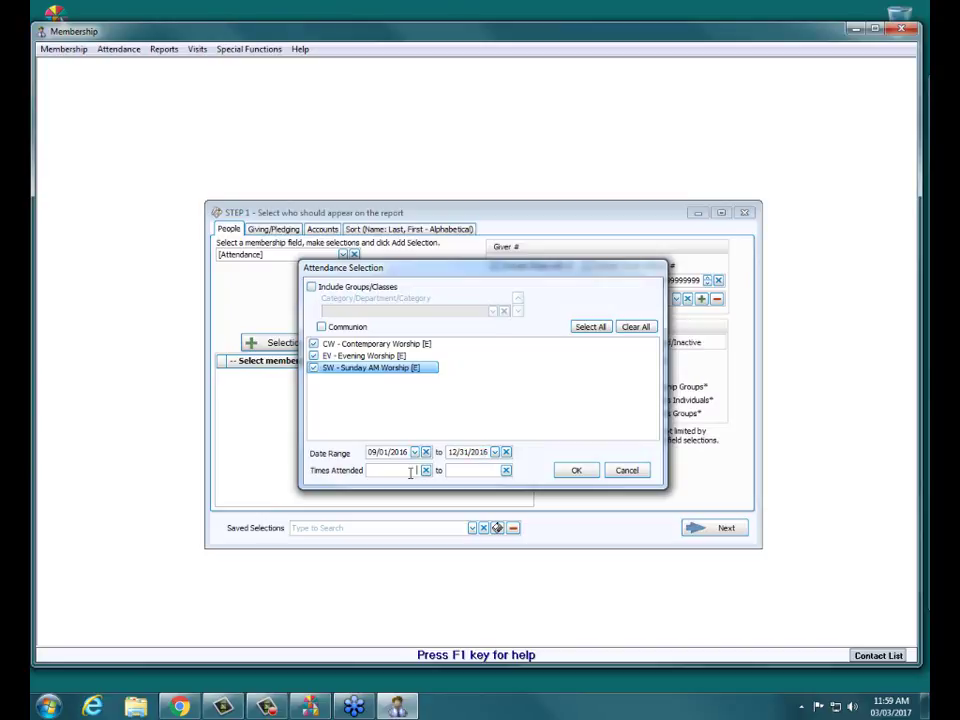
pyautogui.click(426, 470)
pyautogui.click(576, 471)
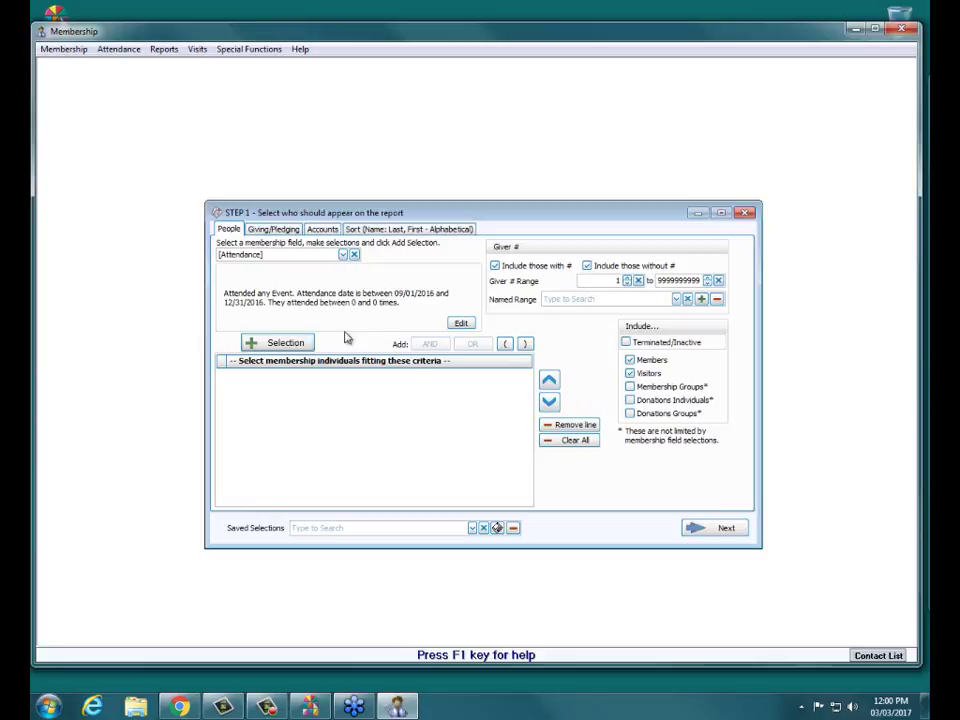
pyautogui.click(284, 345)
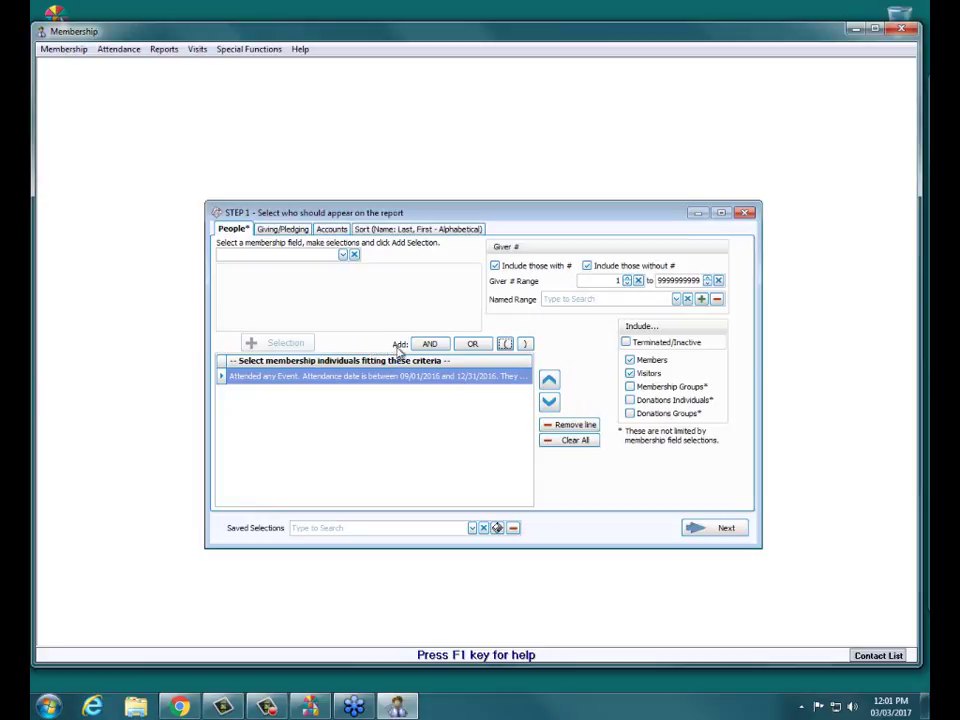
# Step: Add an AND condition on Directory/report order that excludes 3 - Child (w/family)
pyautogui.click(428, 345)
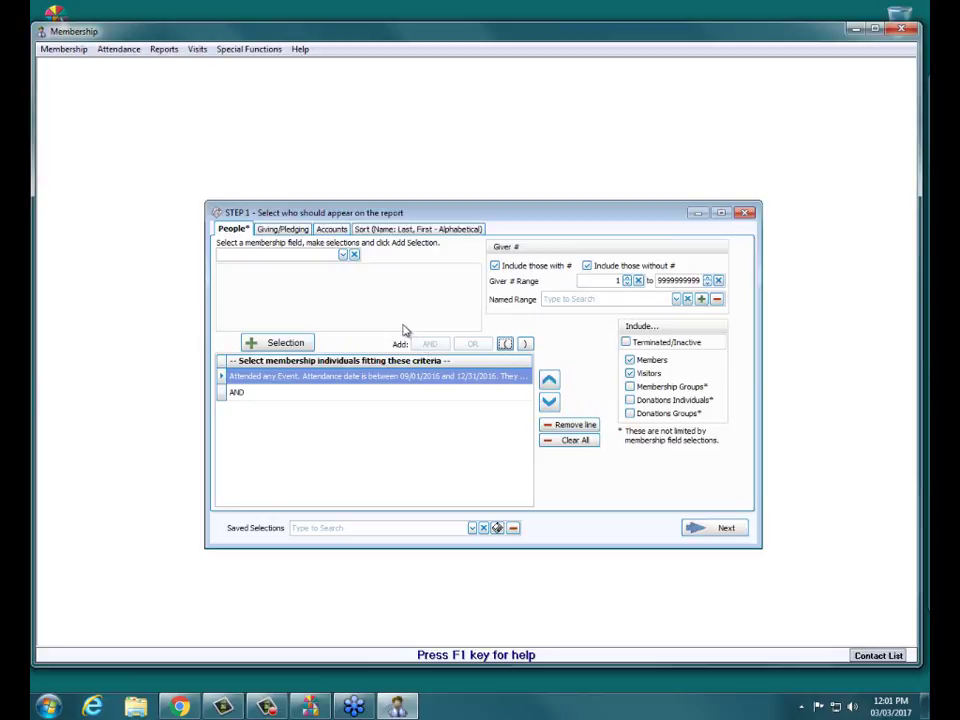
pyautogui.click(343, 256)
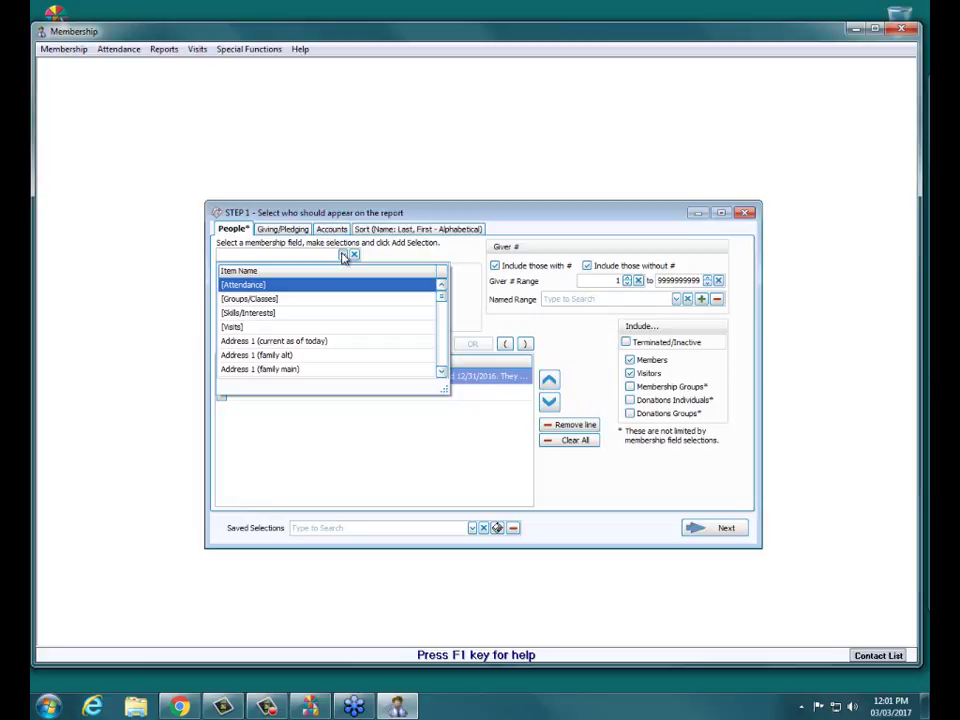
pyautogui.write('dir')
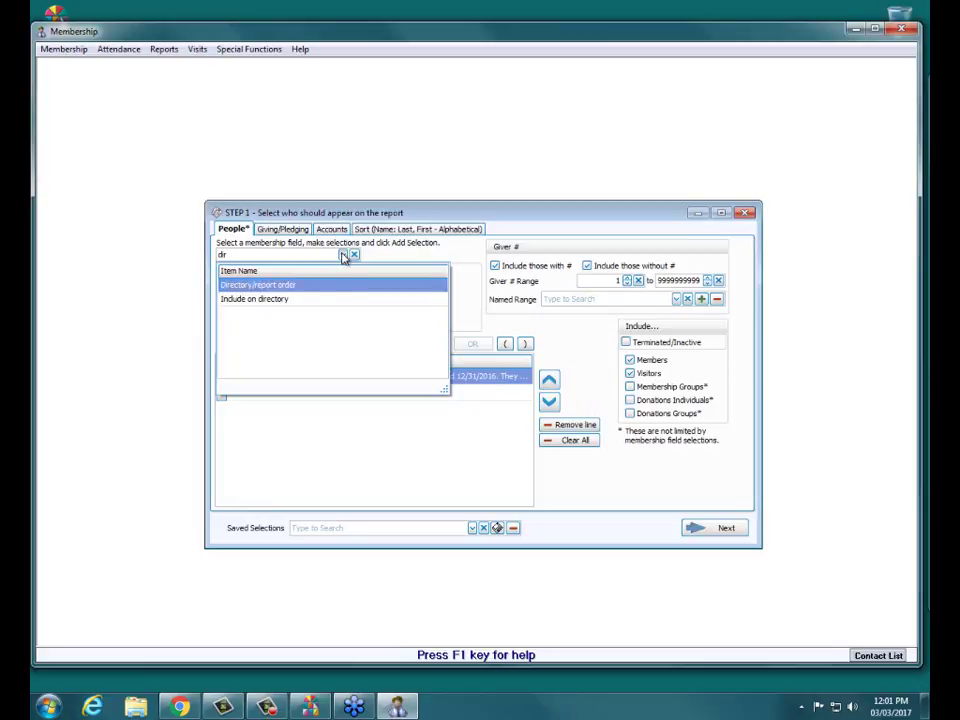
pyautogui.click(282, 289)
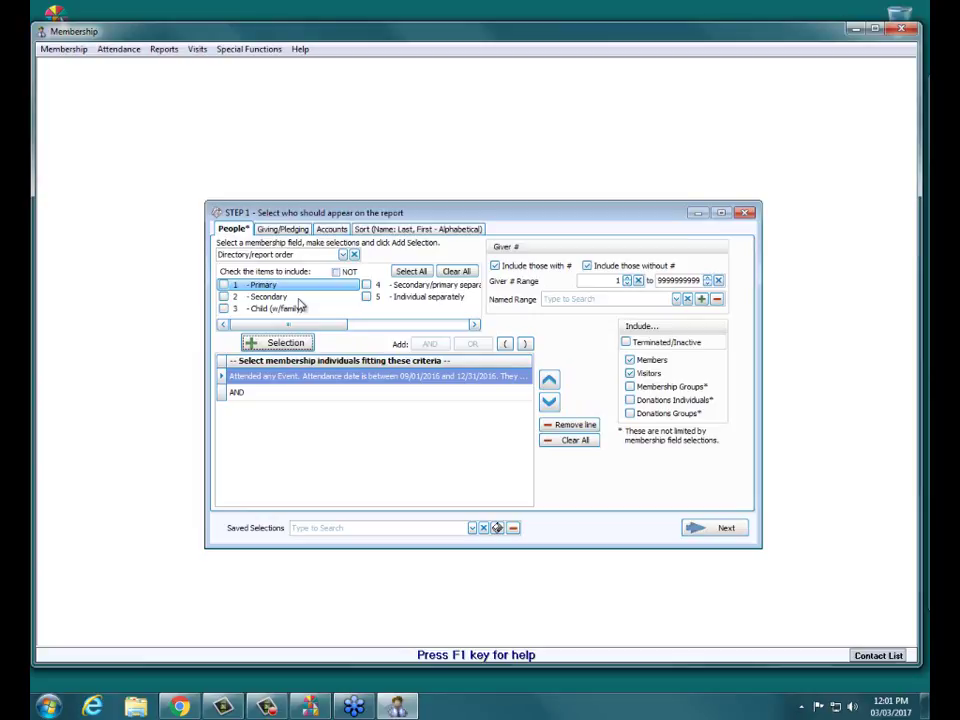
pyautogui.click(223, 310)
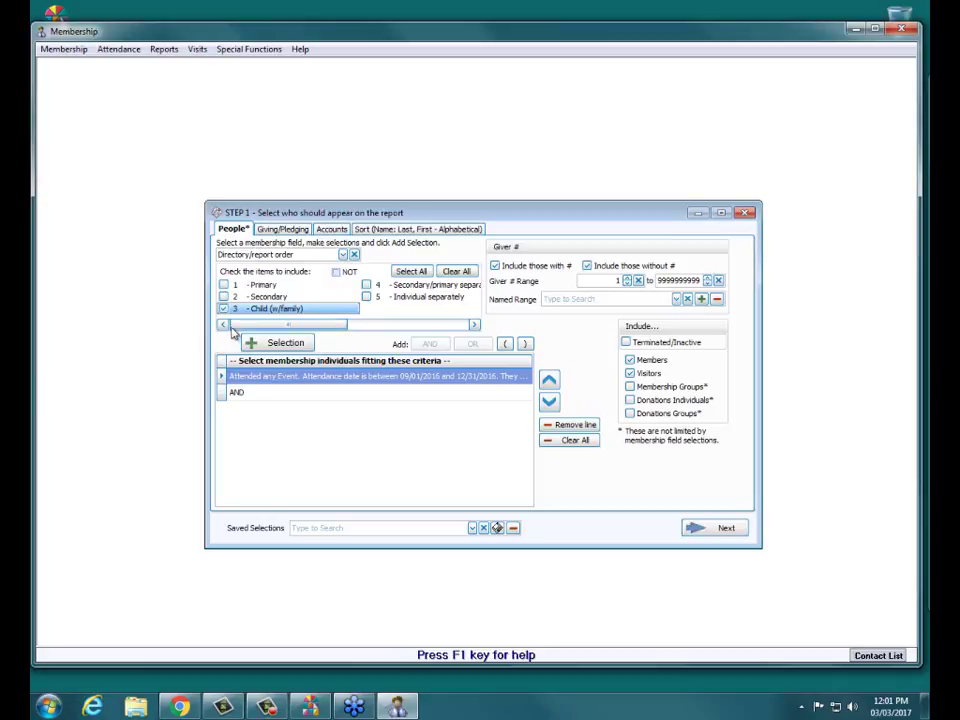
pyautogui.click(336, 273)
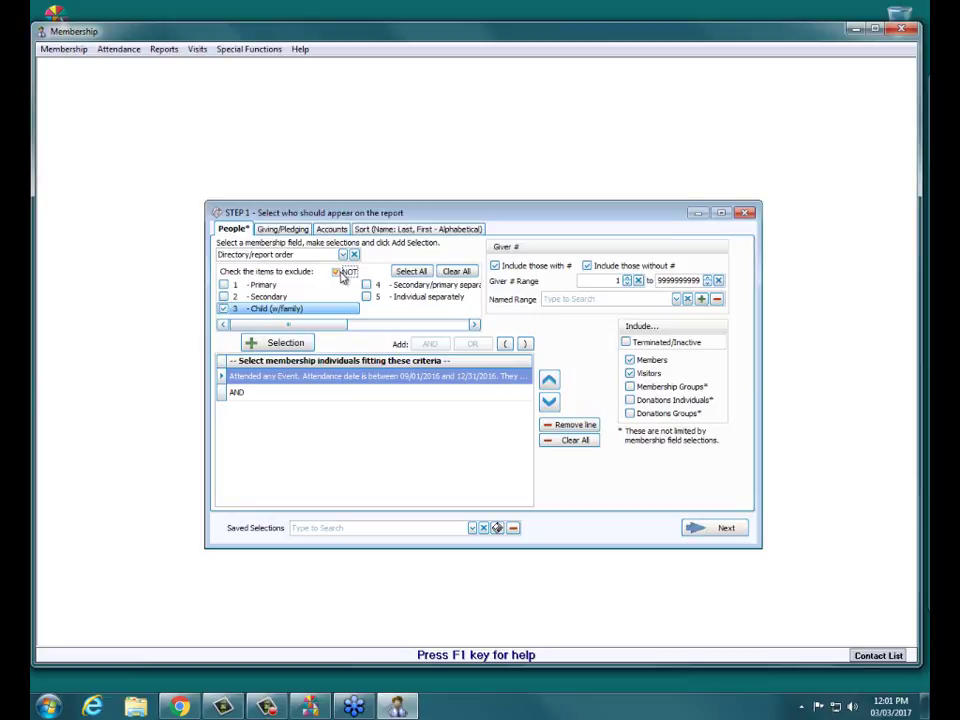
pyautogui.click(276, 345)
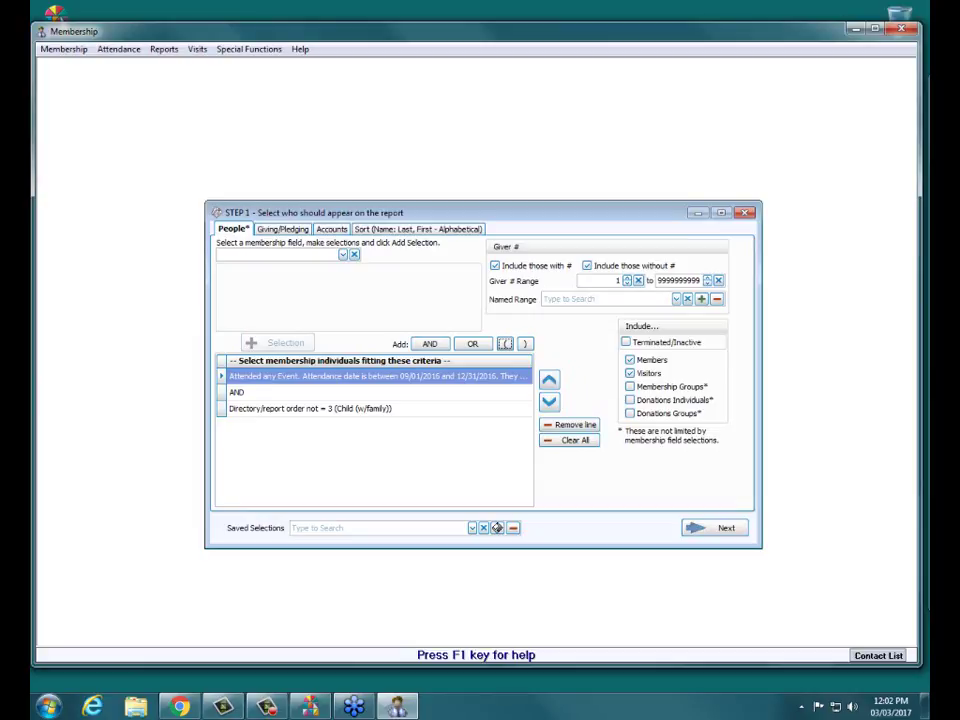
# Step: Exclude visitors from the people included on the report
pyautogui.click(505, 343)
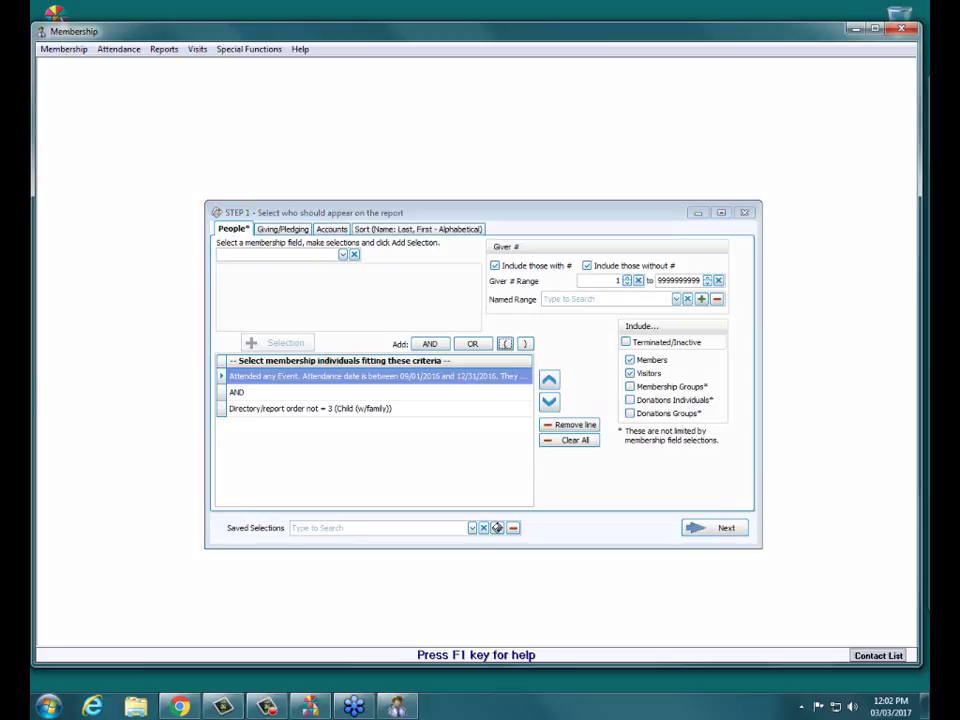
pyautogui.moveTo(613, 323)
pyautogui.mouseDown()
pyautogui.moveTo(727, 324)
pyautogui.moveTo(718, 428)
pyautogui.moveTo(613, 330)
pyautogui.mouseUp()
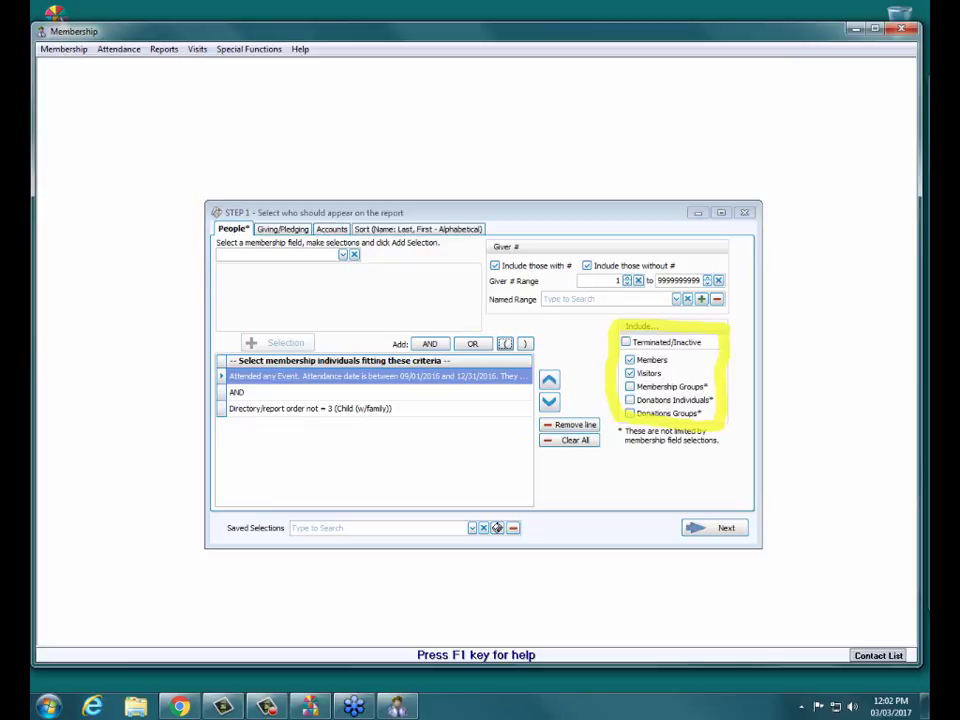
pyautogui.click(630, 375)
pyautogui.press('Escape')
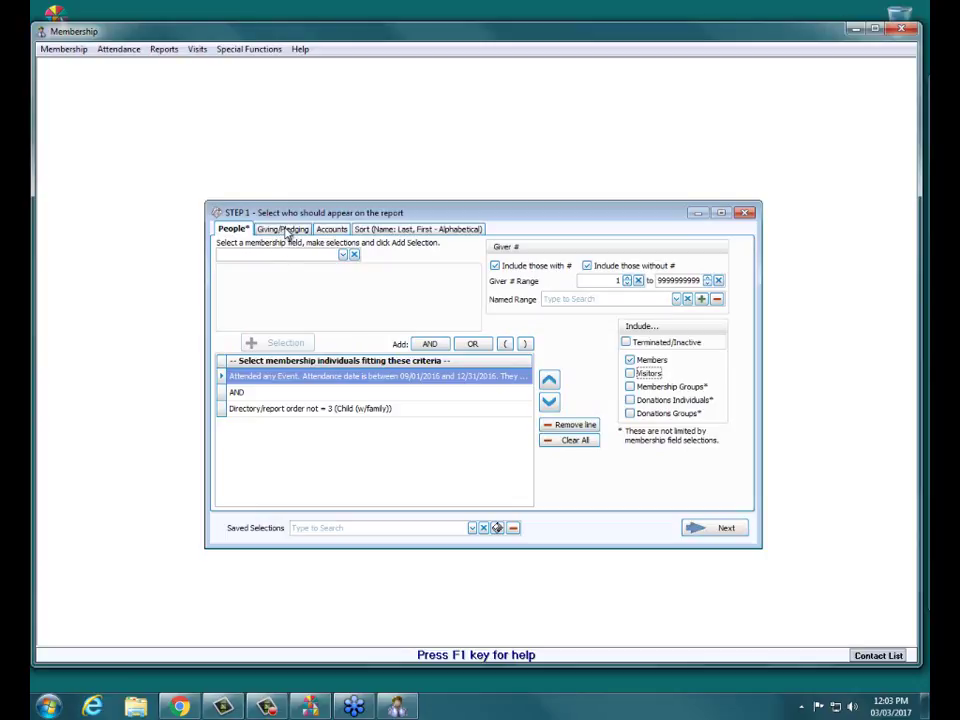
# Step: Include only those who did not give, and set the start of the donations date range to 09/01/2016
pyautogui.click(284, 230)
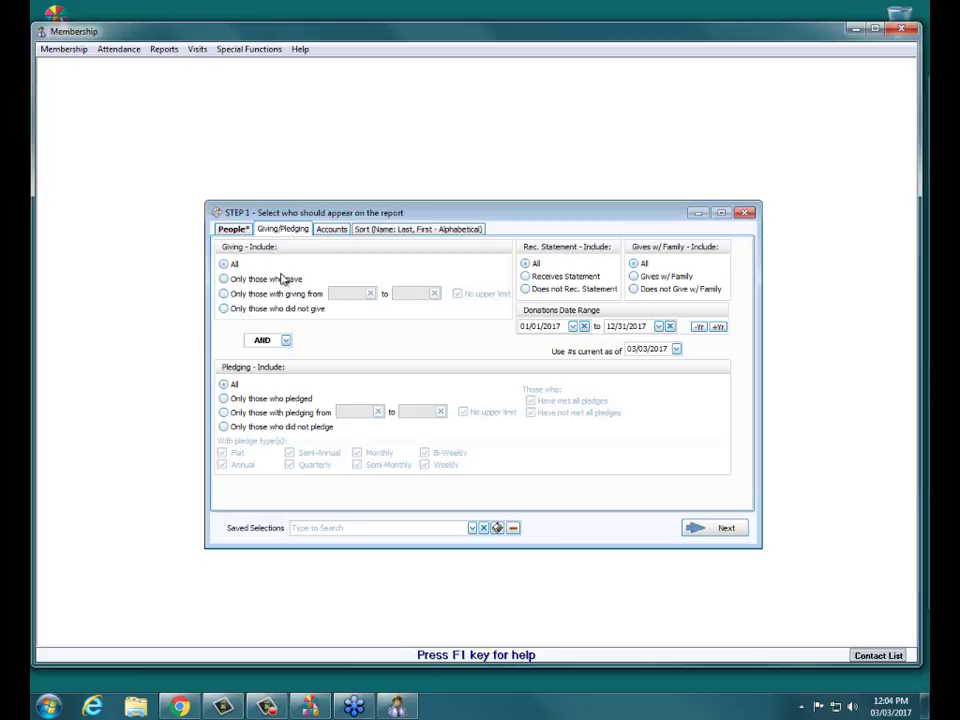
pyautogui.click(225, 310)
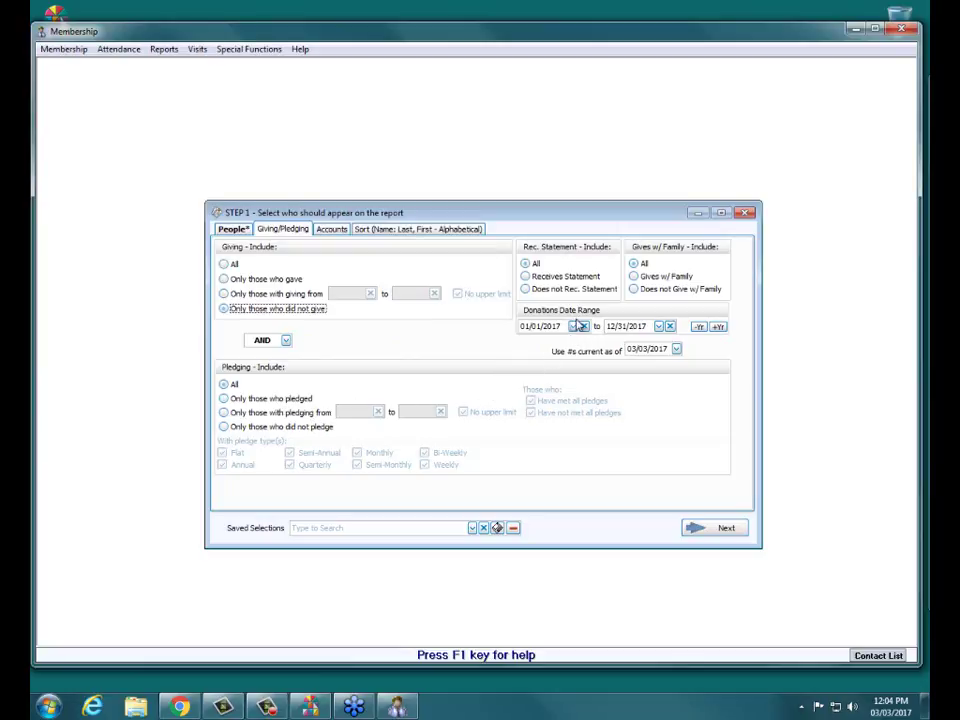
pyautogui.click(528, 326)
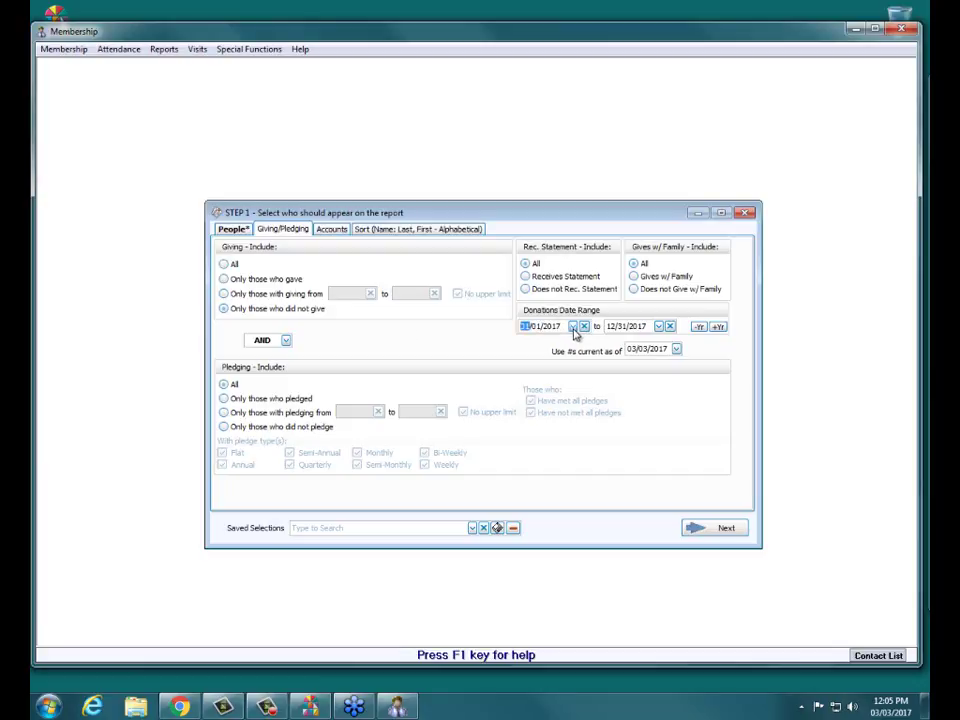
pyautogui.click(573, 327)
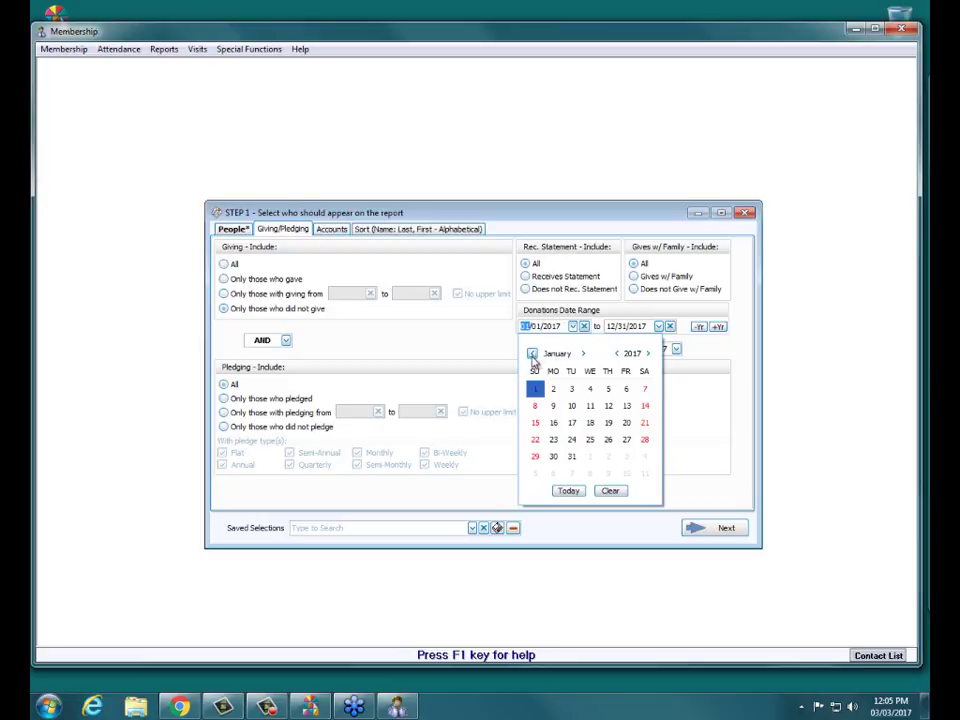
pyautogui.click(532, 355)
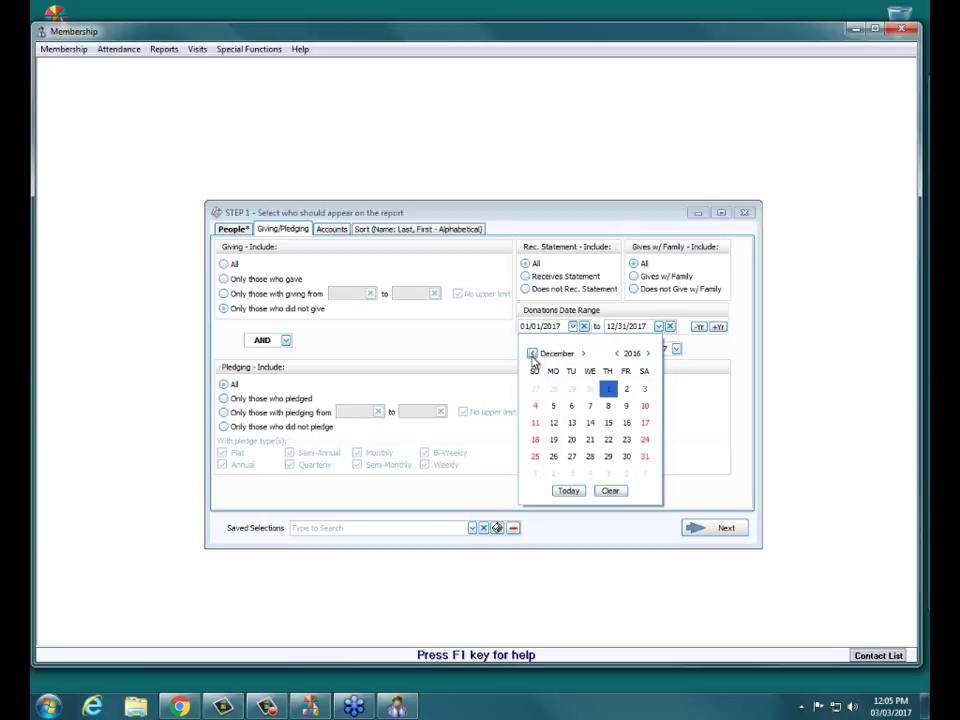
pyautogui.click(532, 355)
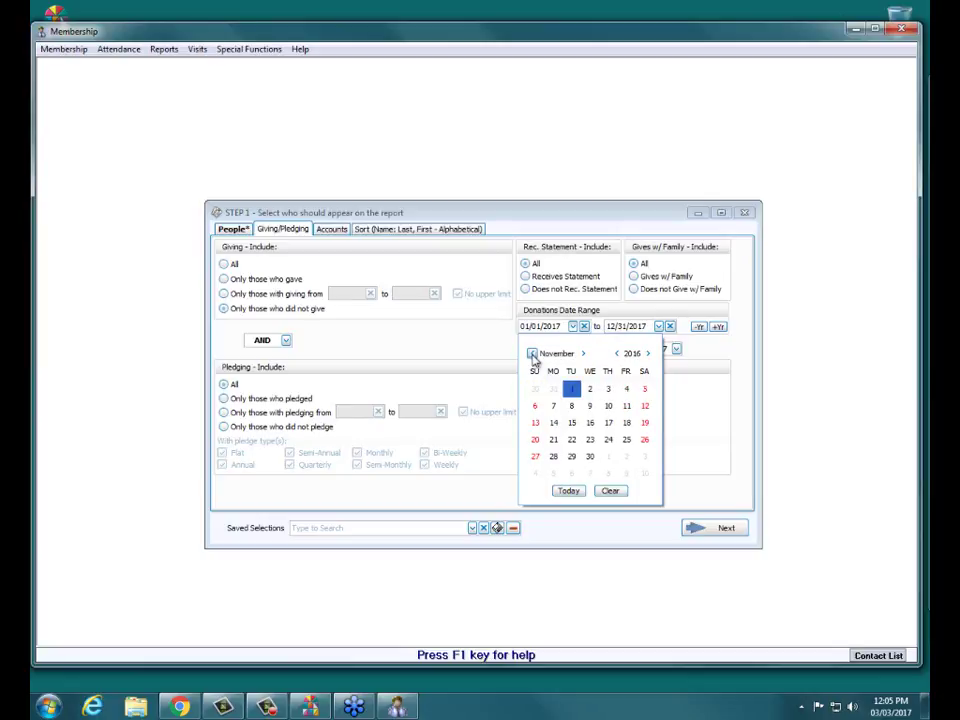
pyautogui.click(532, 355)
pyautogui.click(532, 355)
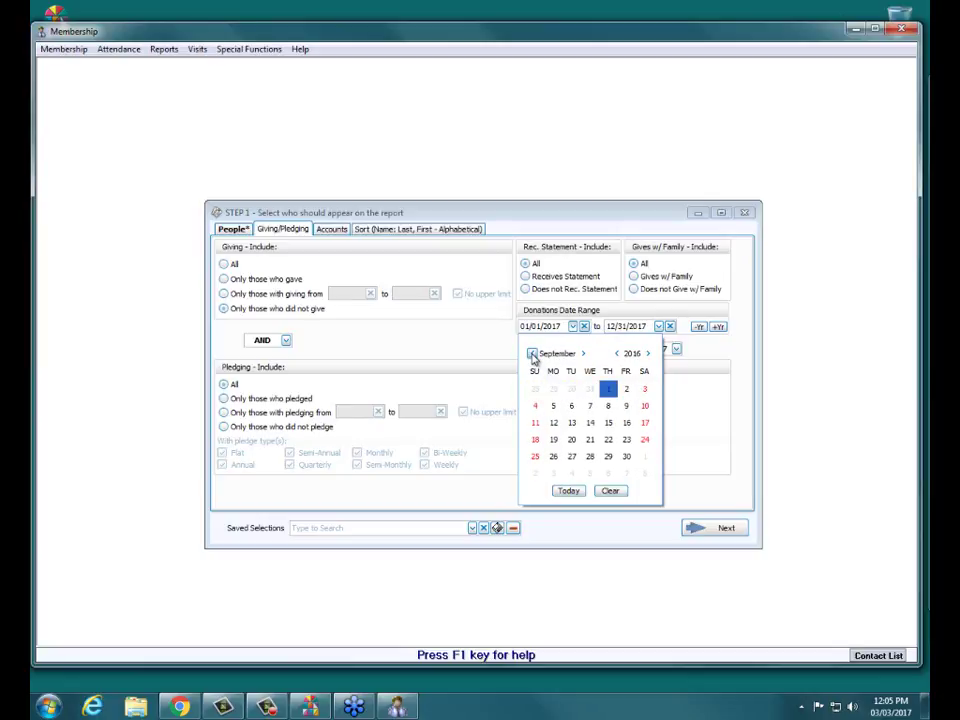
pyautogui.click(608, 390)
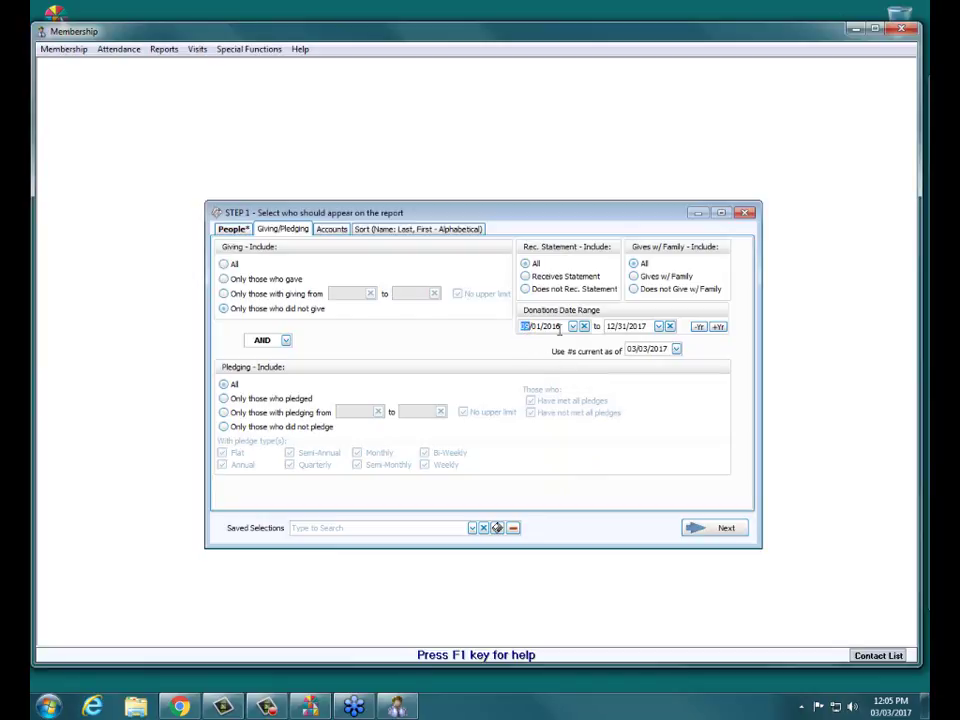
# Step: Set the end of the donations date range to 12/31/2016
pyautogui.click(659, 327)
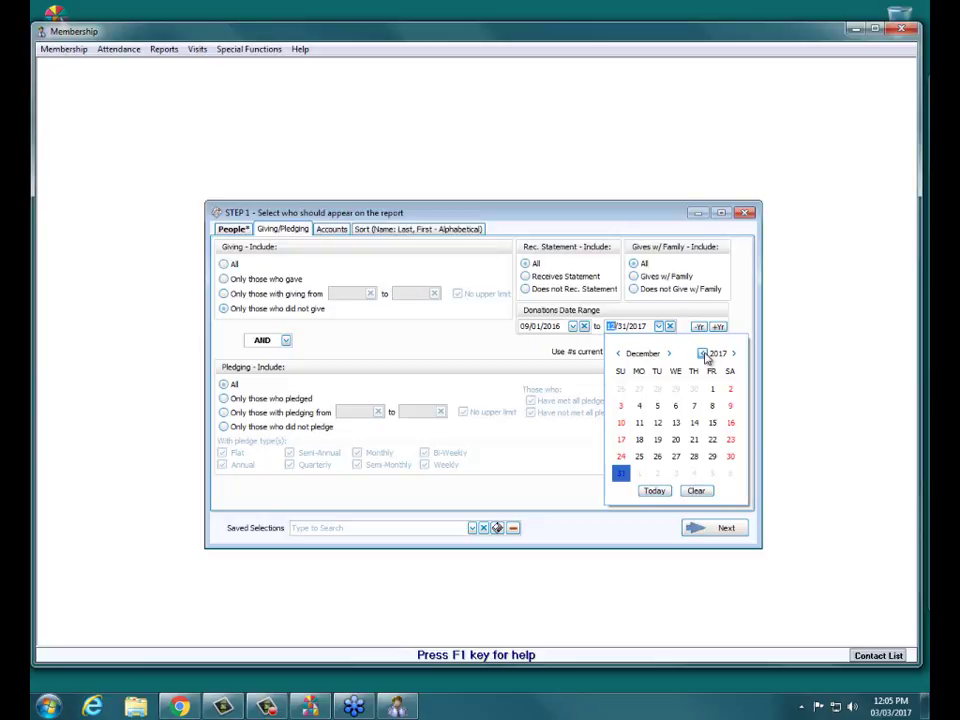
pyautogui.click(703, 355)
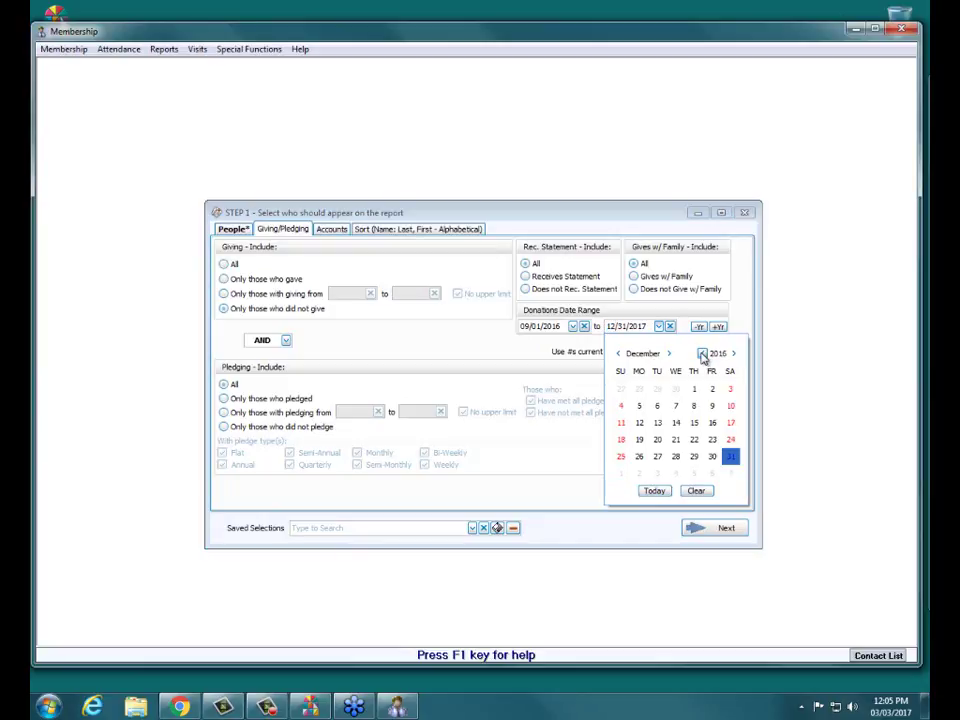
pyautogui.click(730, 456)
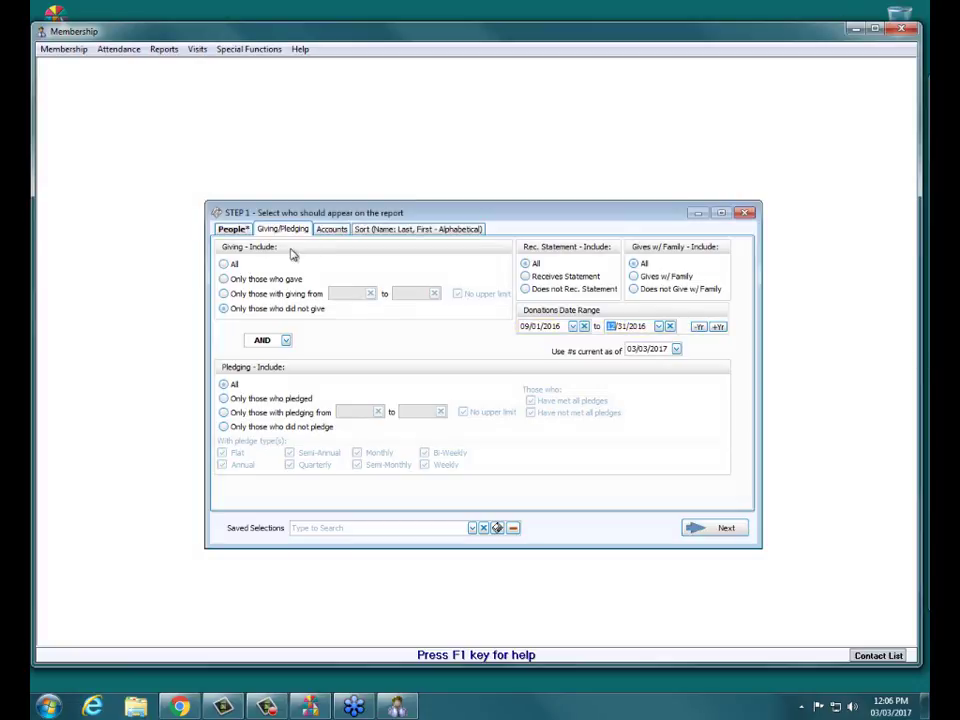
# Step: Add the General fund account to the selected accounts and remove it again
pyautogui.click(332, 230)
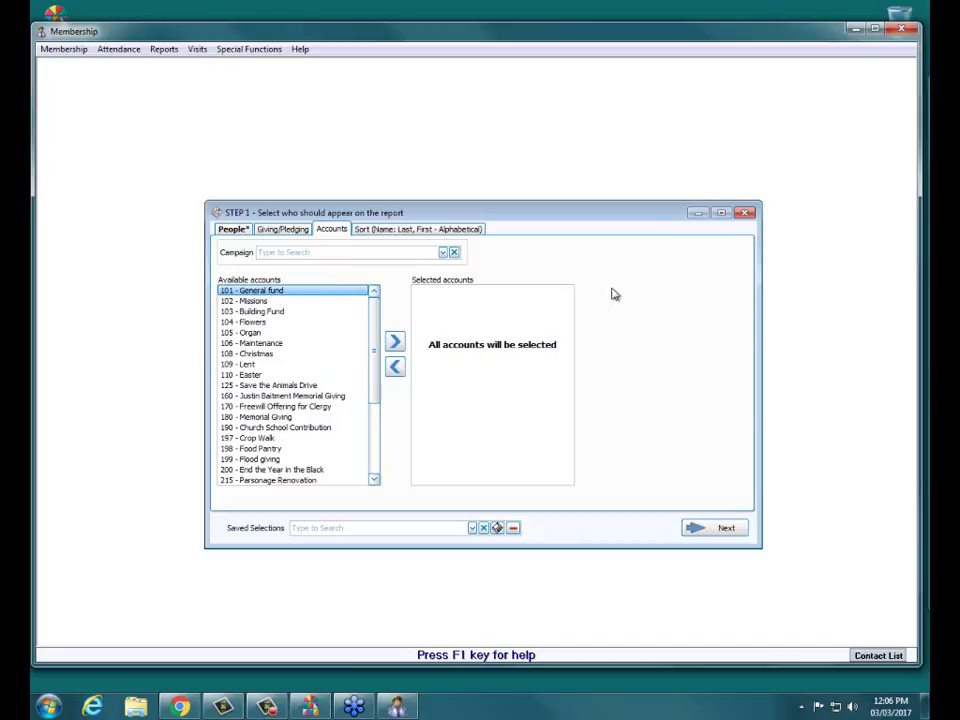
pyautogui.doubleClick(244, 291)
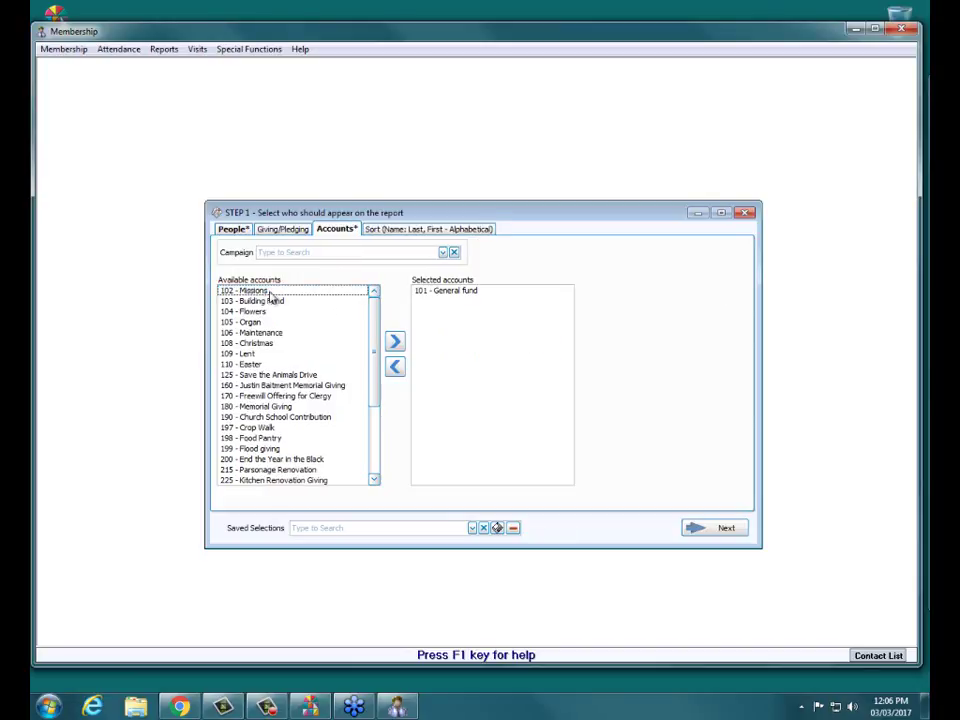
pyautogui.doubleClick(451, 293)
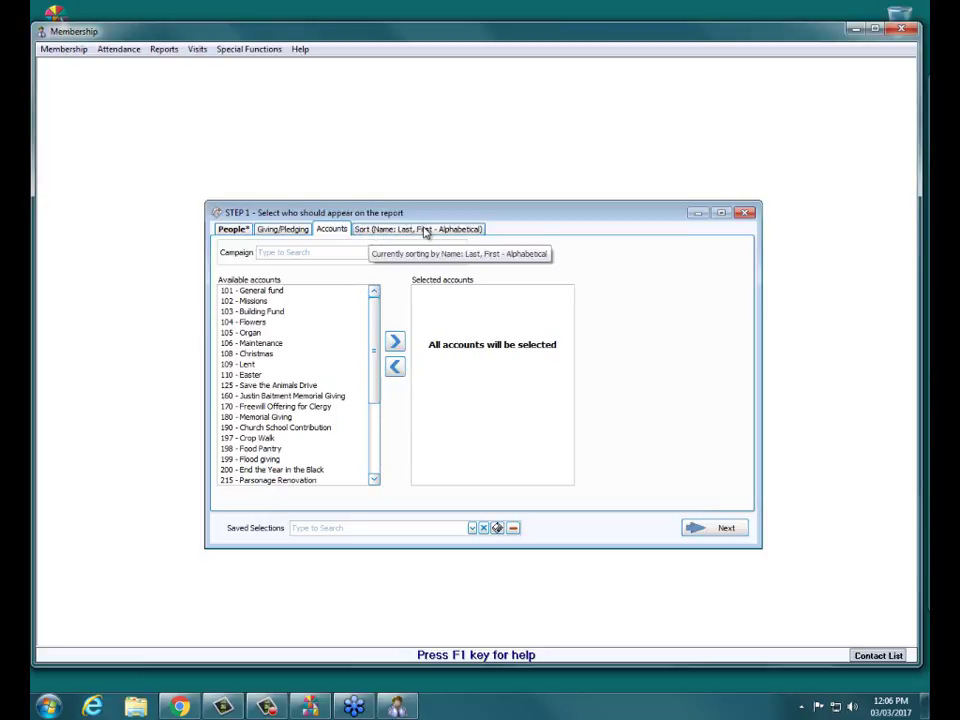
# Step: Set the first sort field to Giver # and switch it back to Name: Last, First - Alphabetical
pyautogui.click(425, 231)
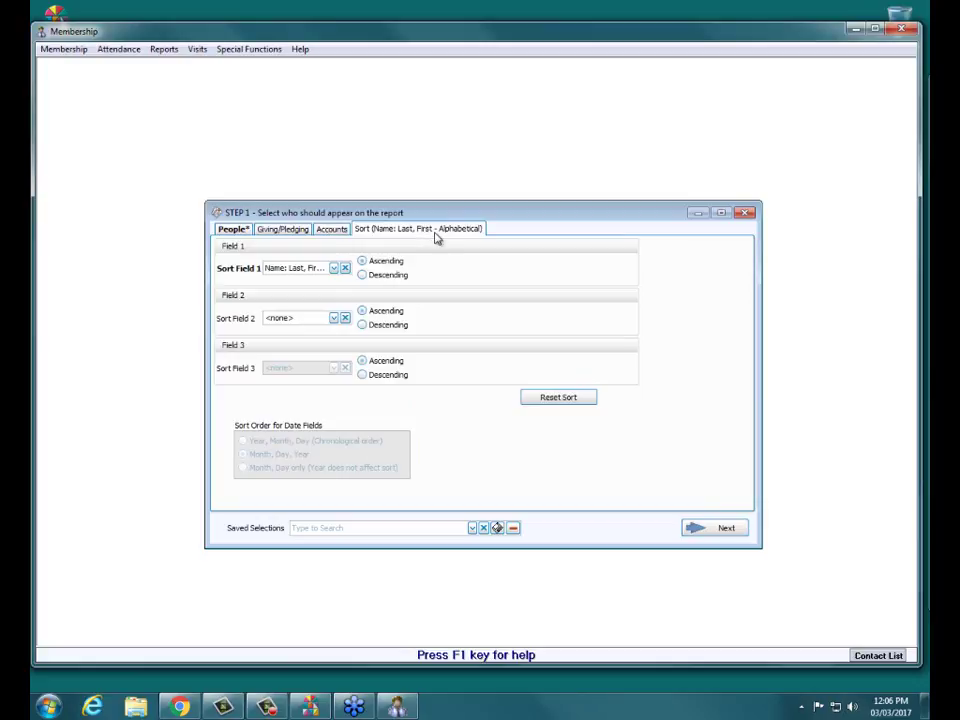
pyautogui.click(334, 269)
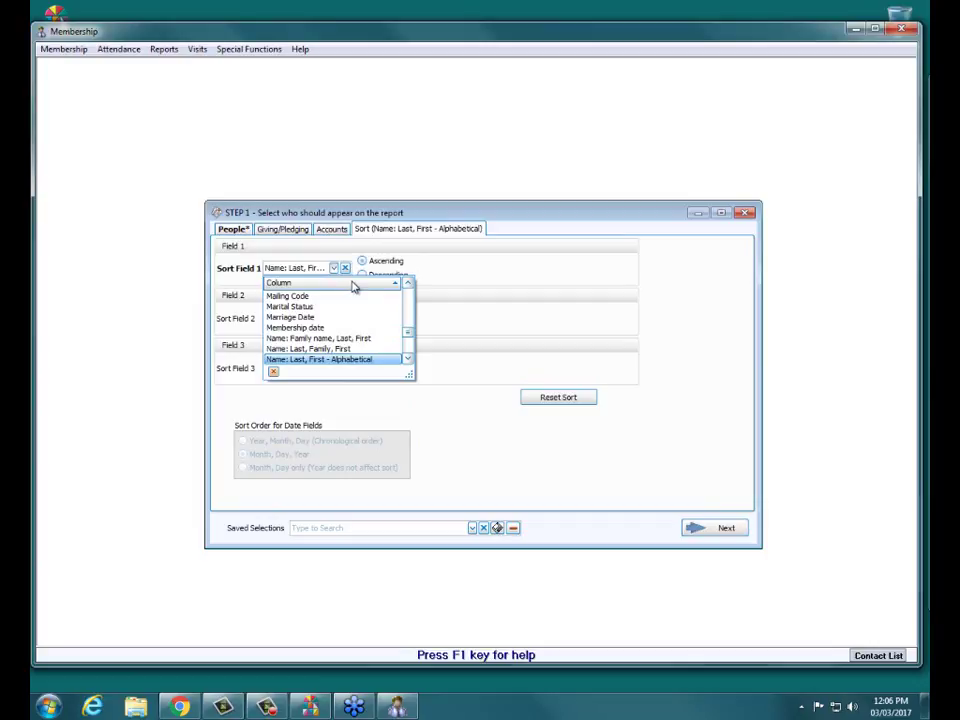
pyautogui.write('giv')
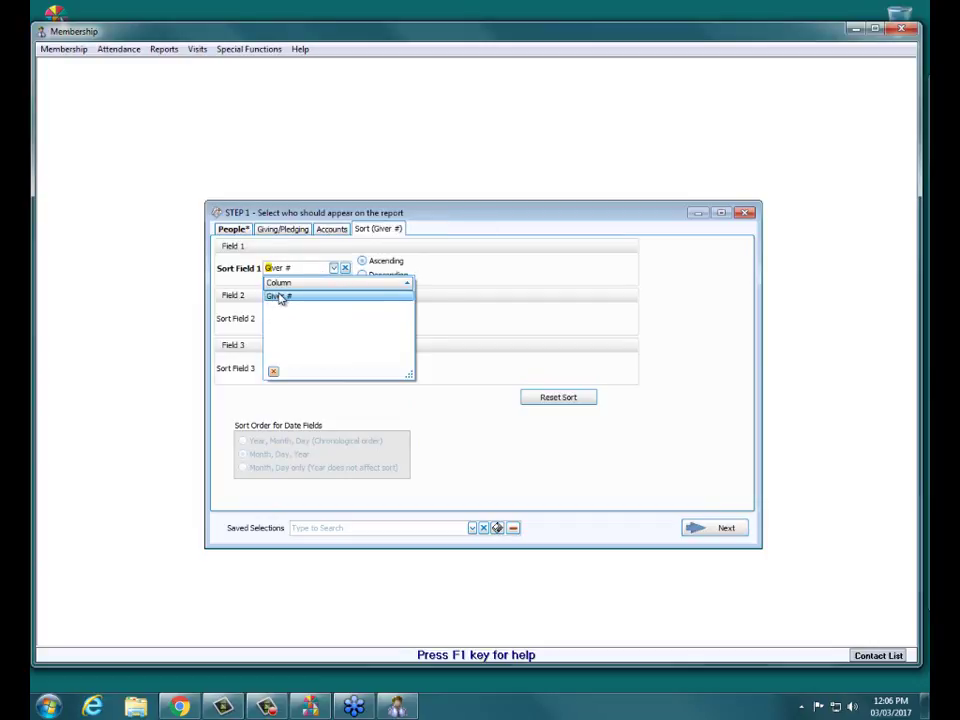
pyautogui.click(280, 294)
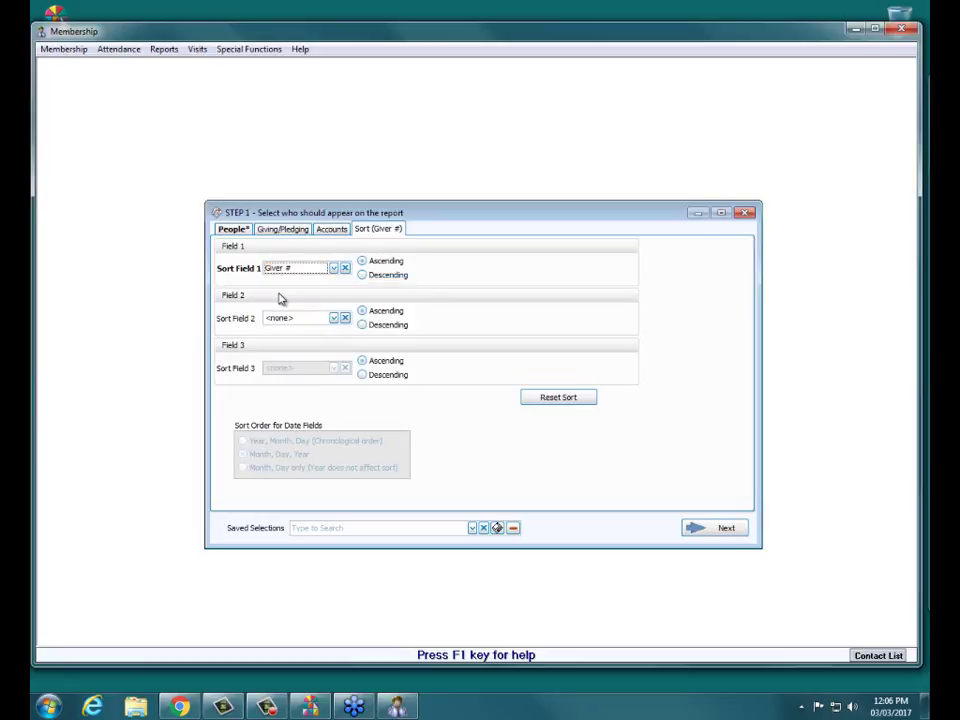
pyautogui.click(333, 269)
pyautogui.write('na')
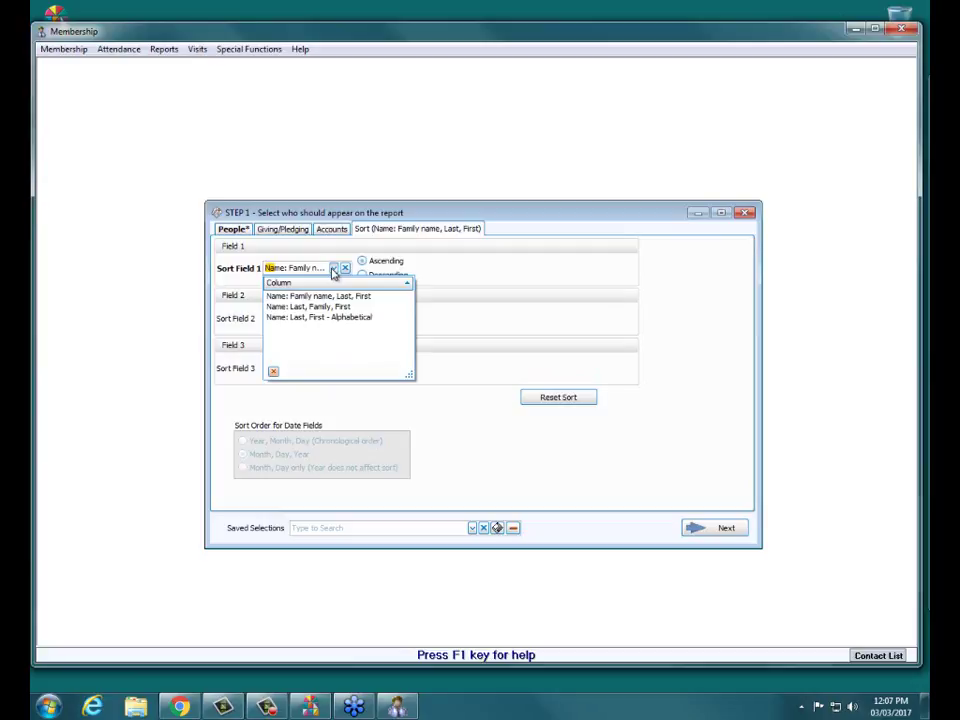
pyautogui.click(305, 318)
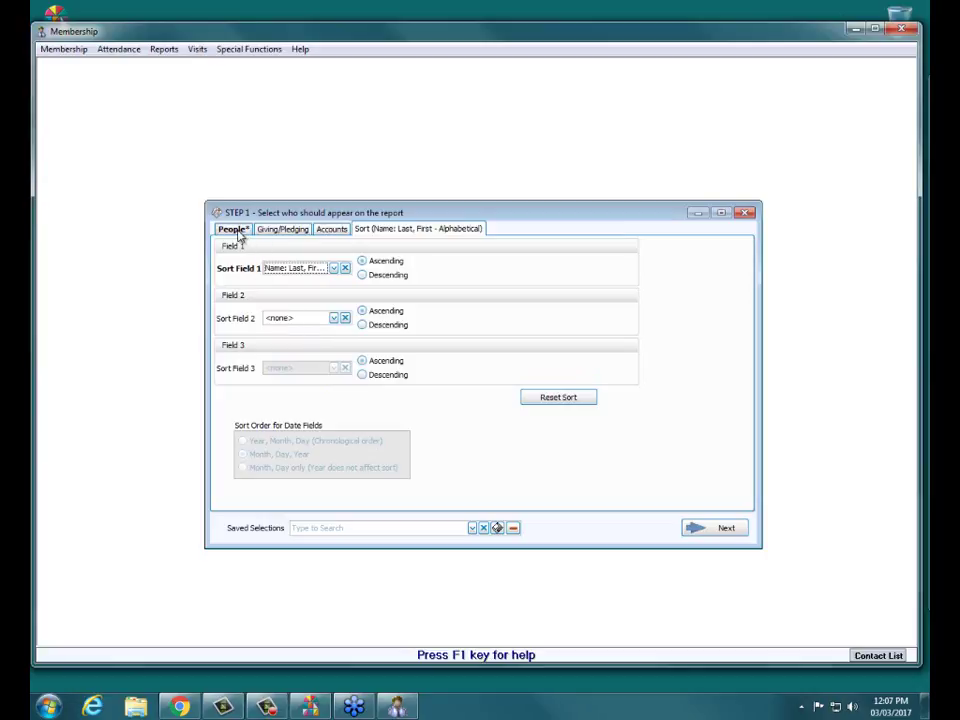
# Step: Save the current people criteria and giving settings as a saved selection named No attendance and No Giving
pyautogui.click(233, 229)
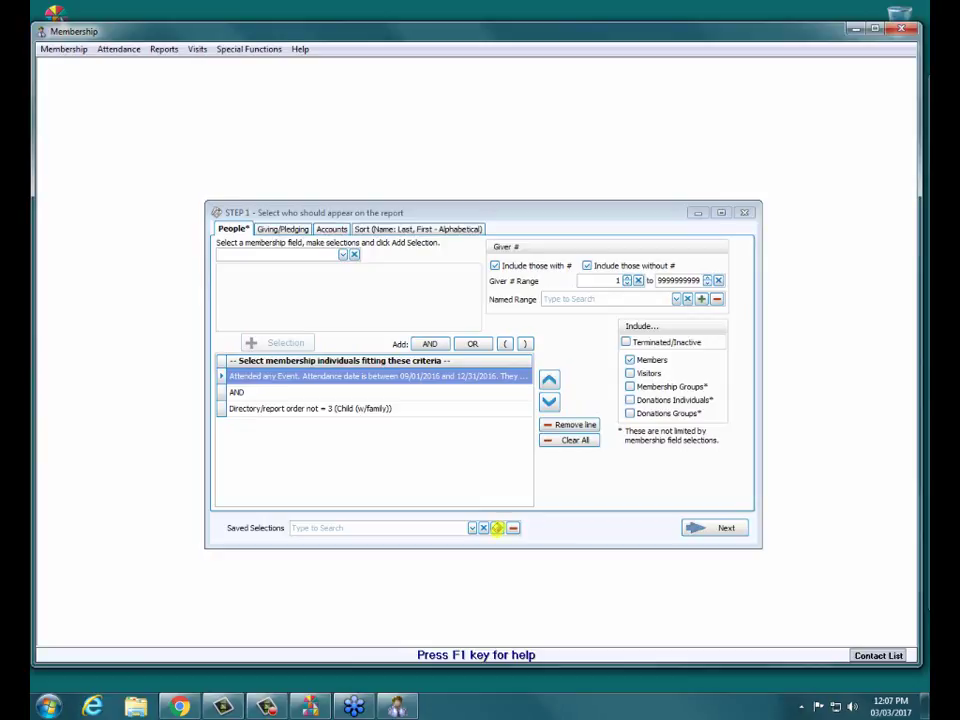
pyautogui.click(498, 528)
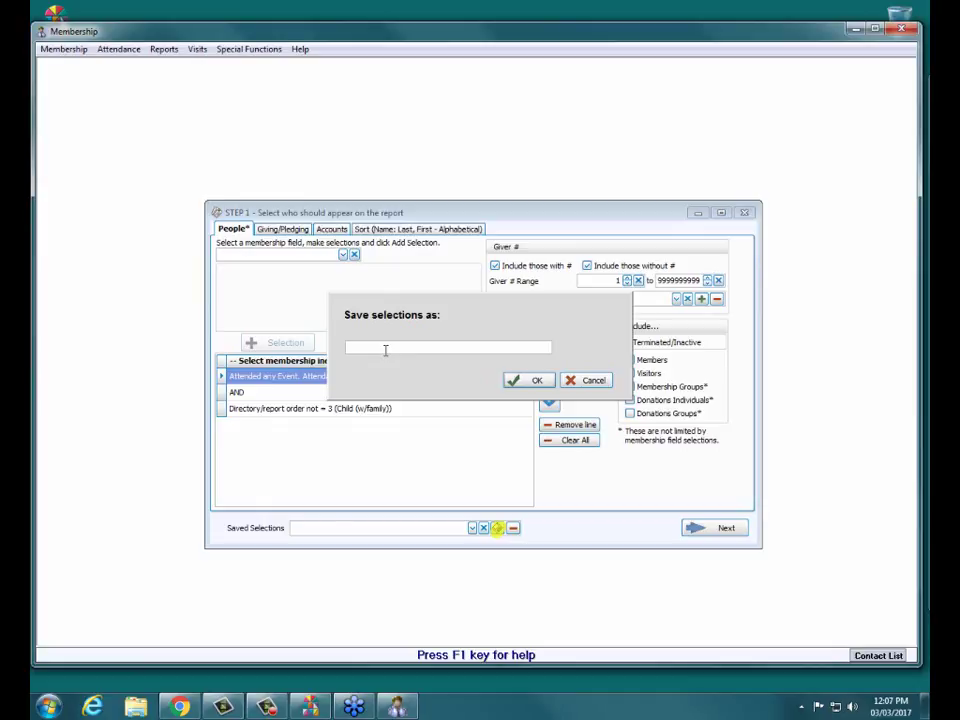
pyautogui.write('No attendance and No Giving')
pyautogui.click(521, 380)
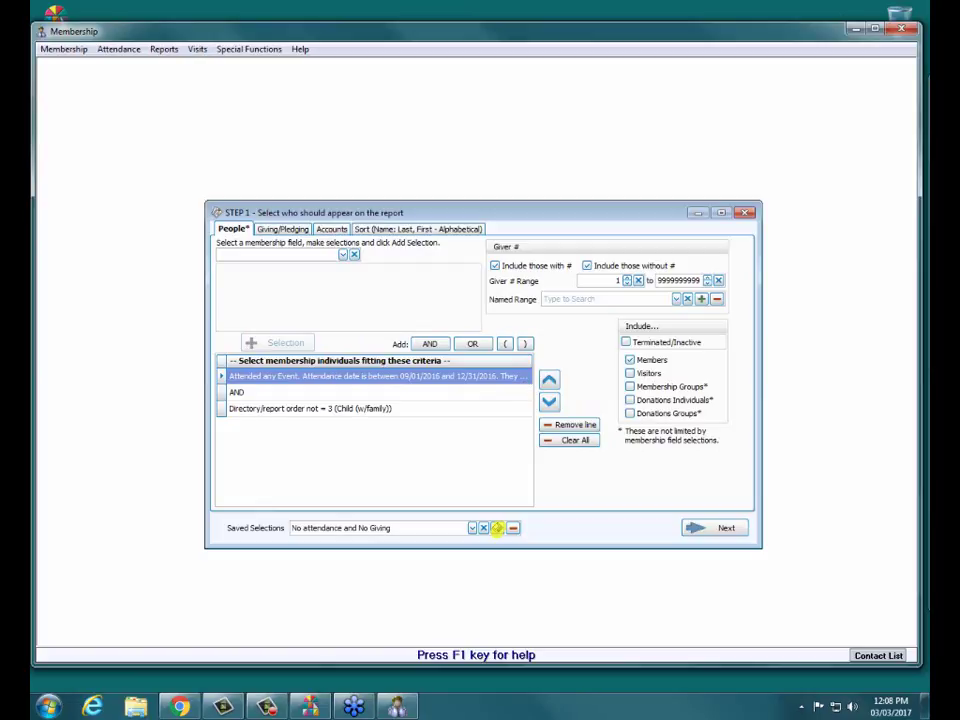
pyautogui.click(497, 527)
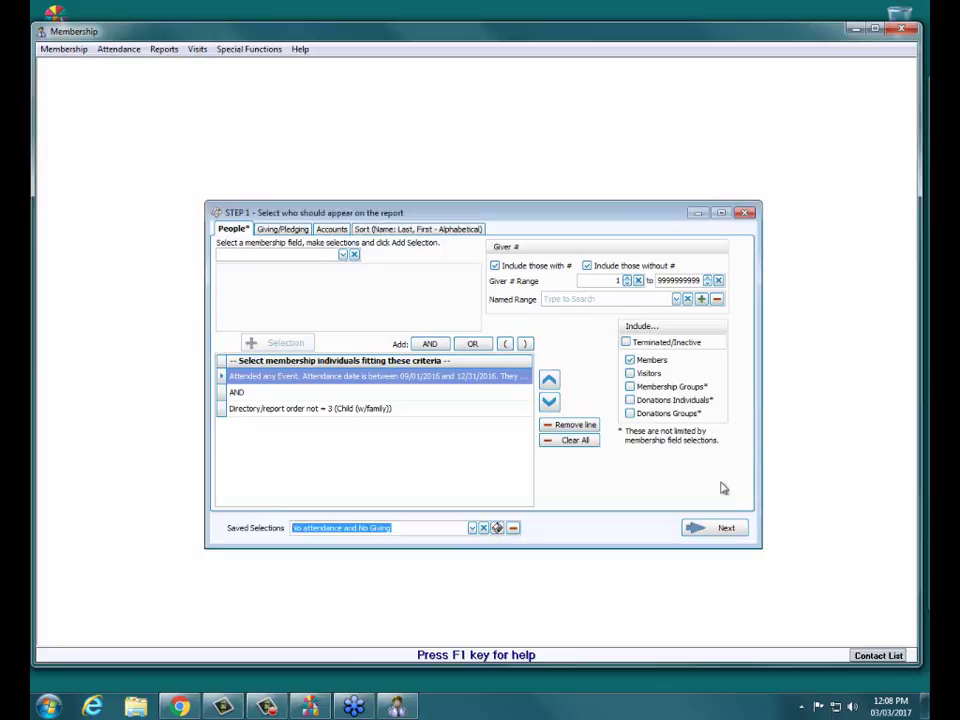
# Step: Continue to the report options and preview the Basic Columnar Report for all listed people
pyautogui.click(707, 533)
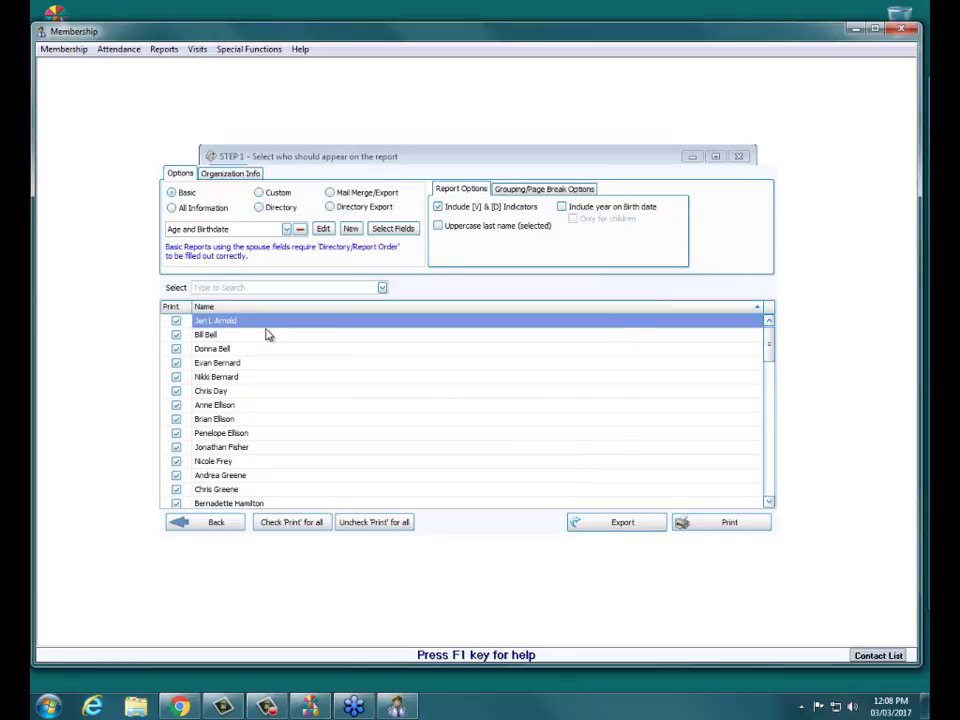
pyautogui.click(286, 230)
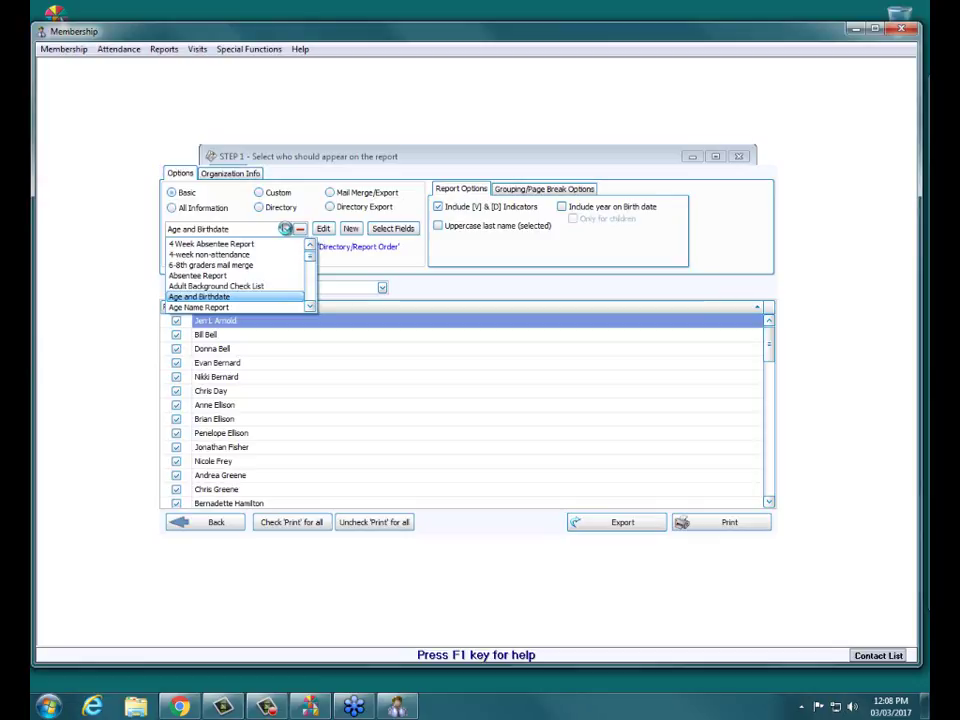
pyautogui.write('bas')
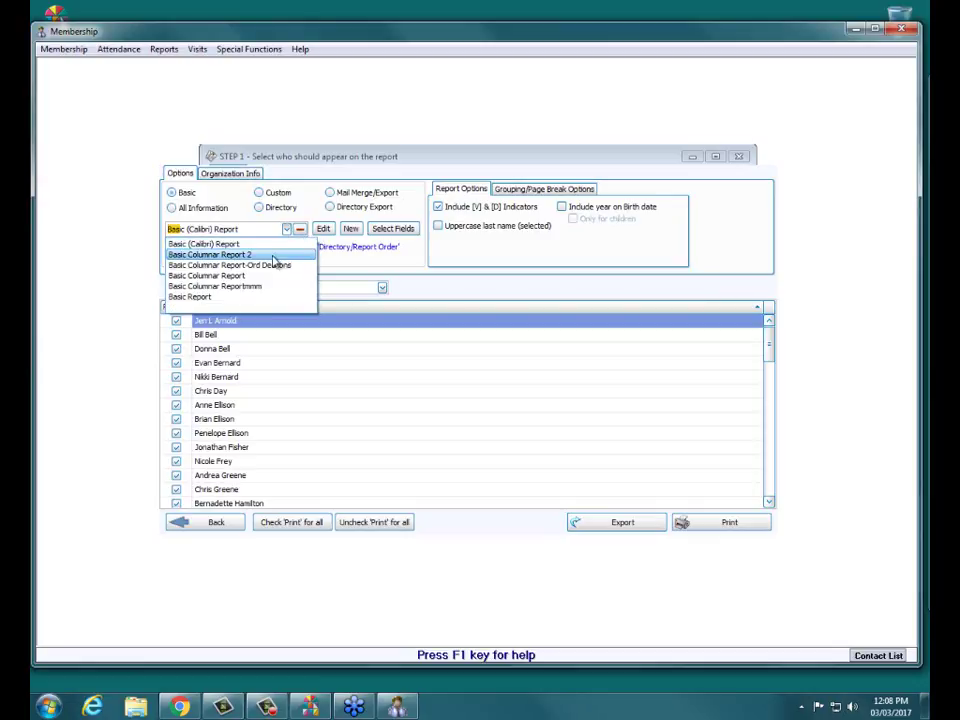
pyautogui.click(237, 278)
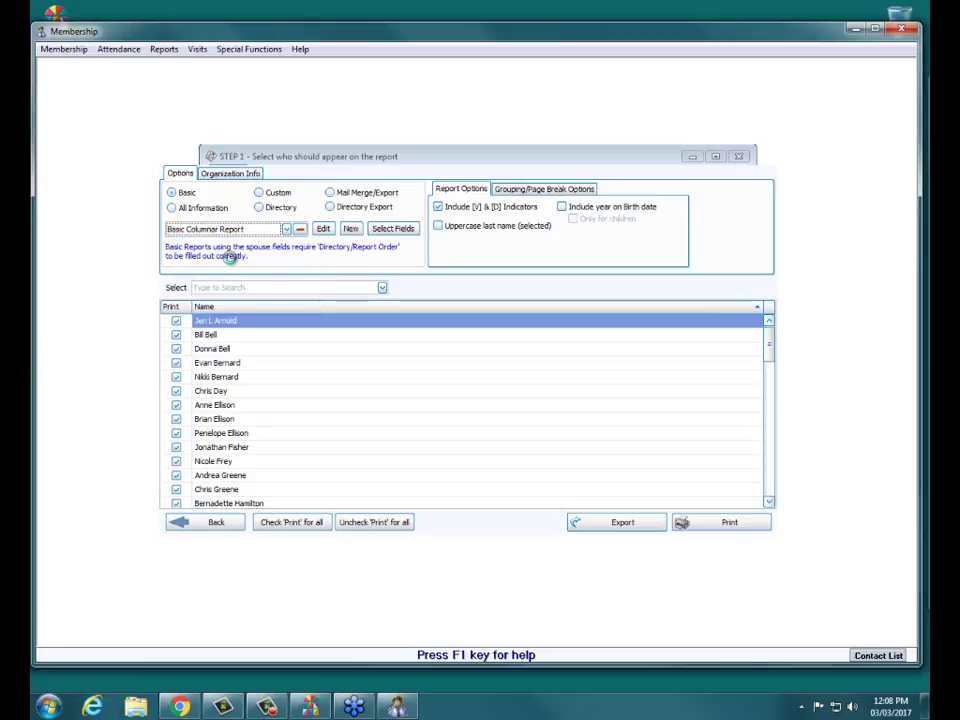
pyautogui.click(173, 193)
pyautogui.click(722, 523)
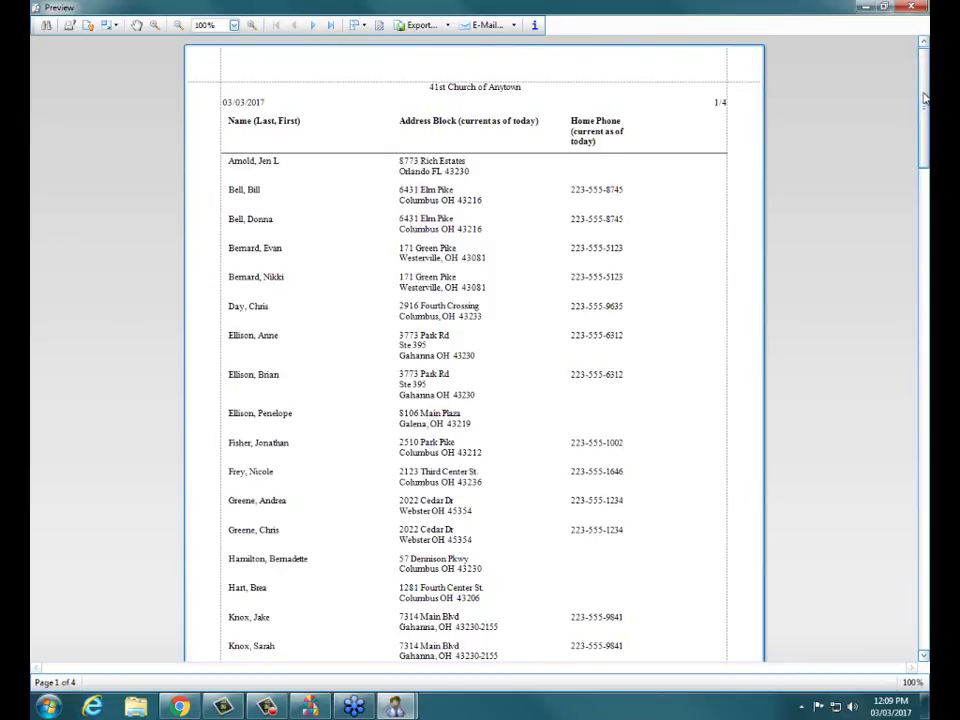
# Step: Examine the previewed report through the selection summary on its last page, and close the preview
pyautogui.moveTo(925, 97); pyautogui.dragTo(927, 516)
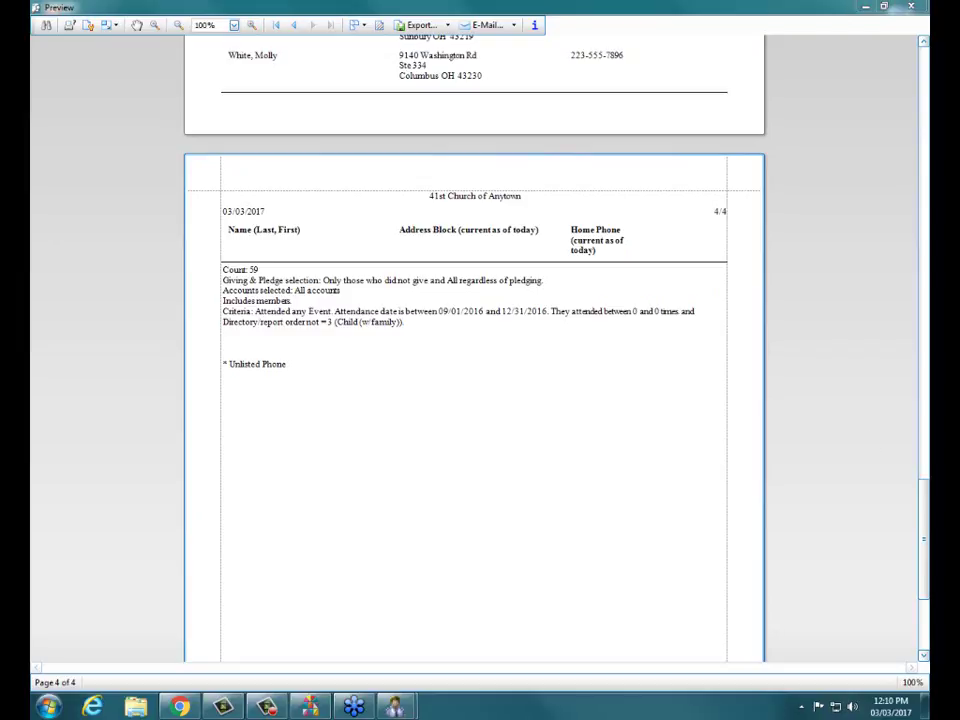
pyautogui.moveTo(924, 502); pyautogui.dragTo(927, 446)
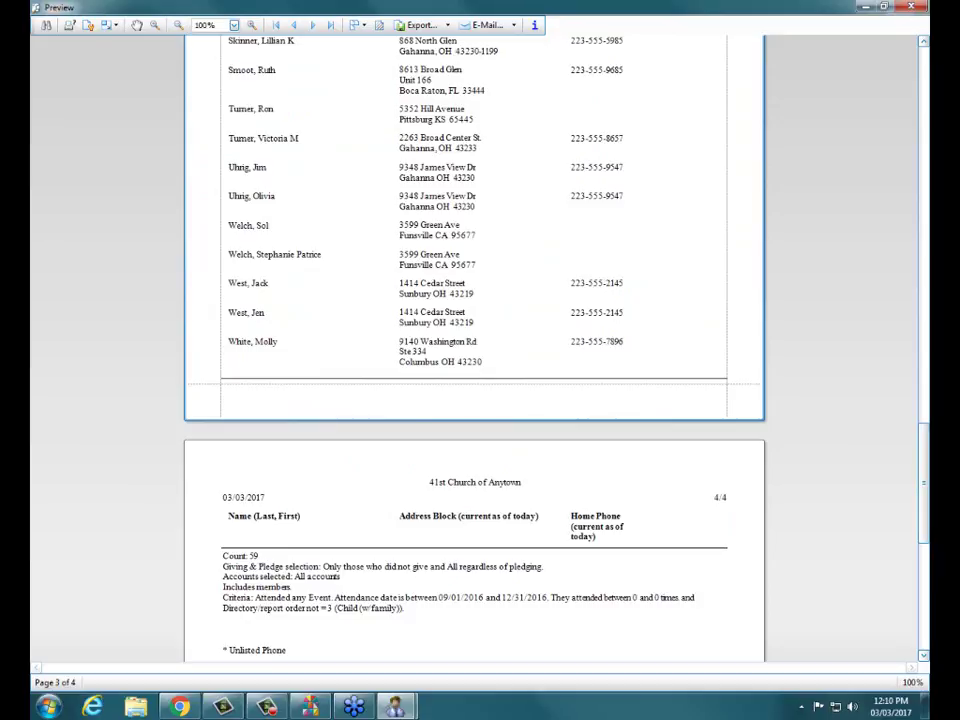
pyautogui.click(907, 8)
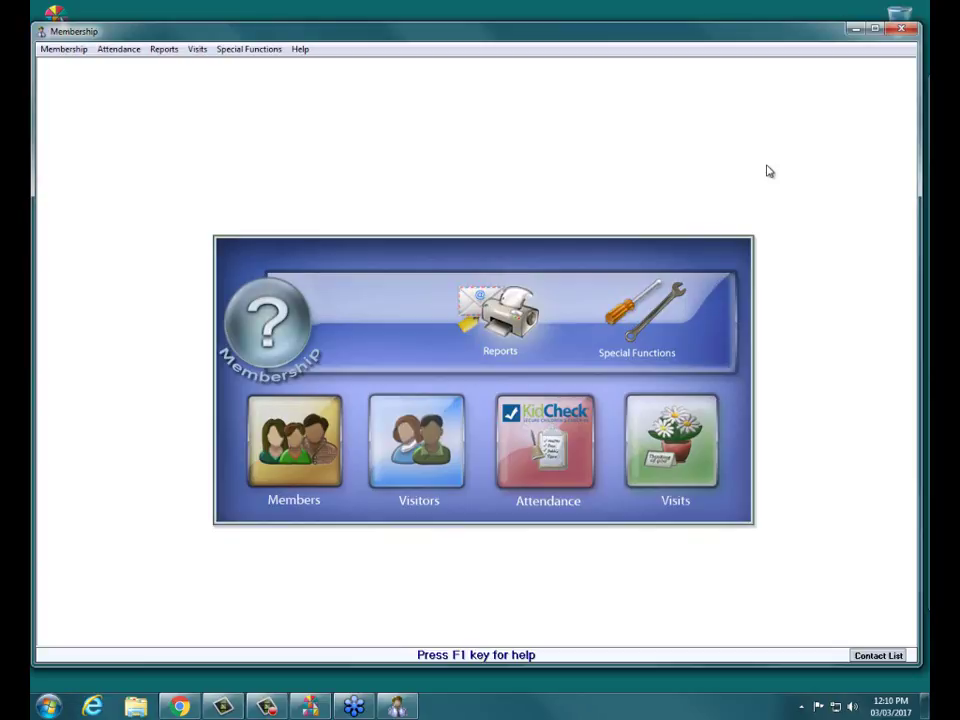
# Step: Start a new Reports/Directory/Export report and load the saved selection No attendance and No Giving
pyautogui.click(508, 316)
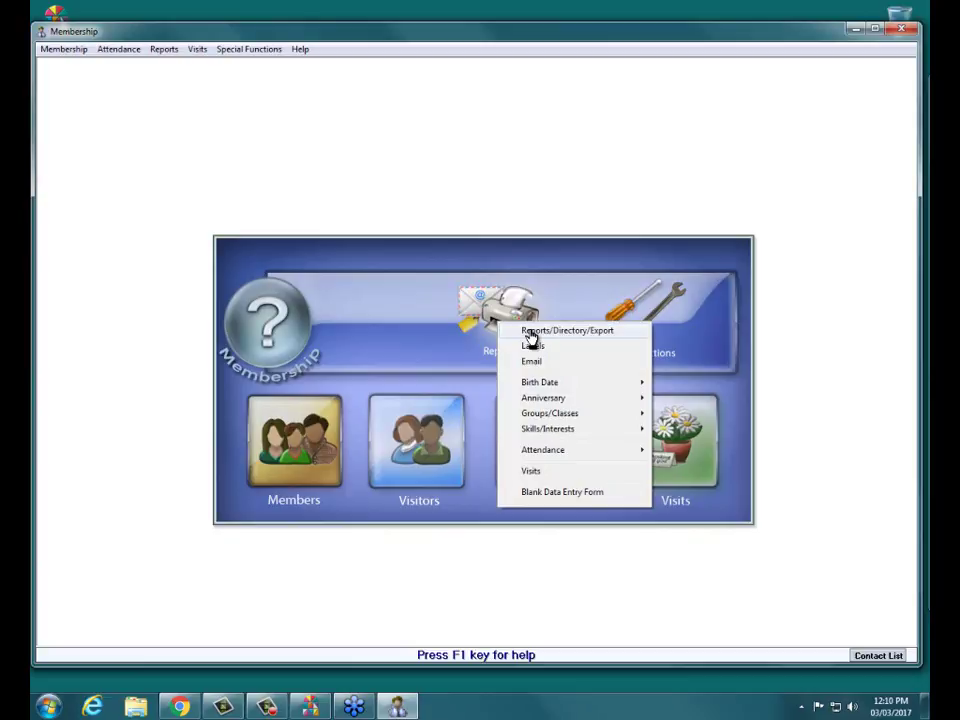
pyautogui.click(530, 332)
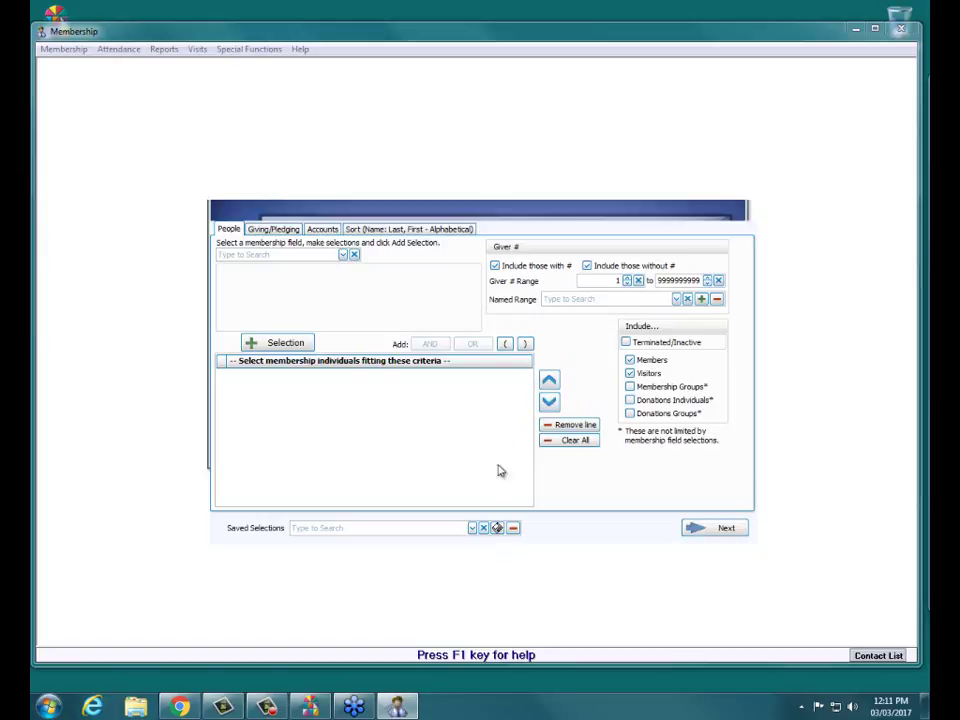
pyautogui.click(472, 528)
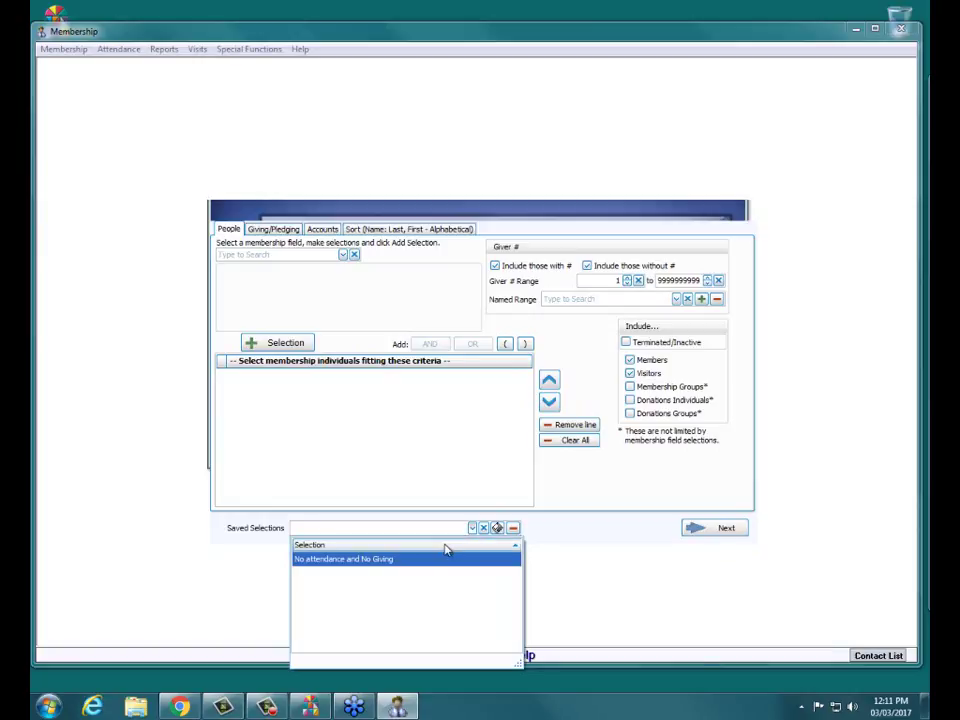
pyautogui.click(389, 560)
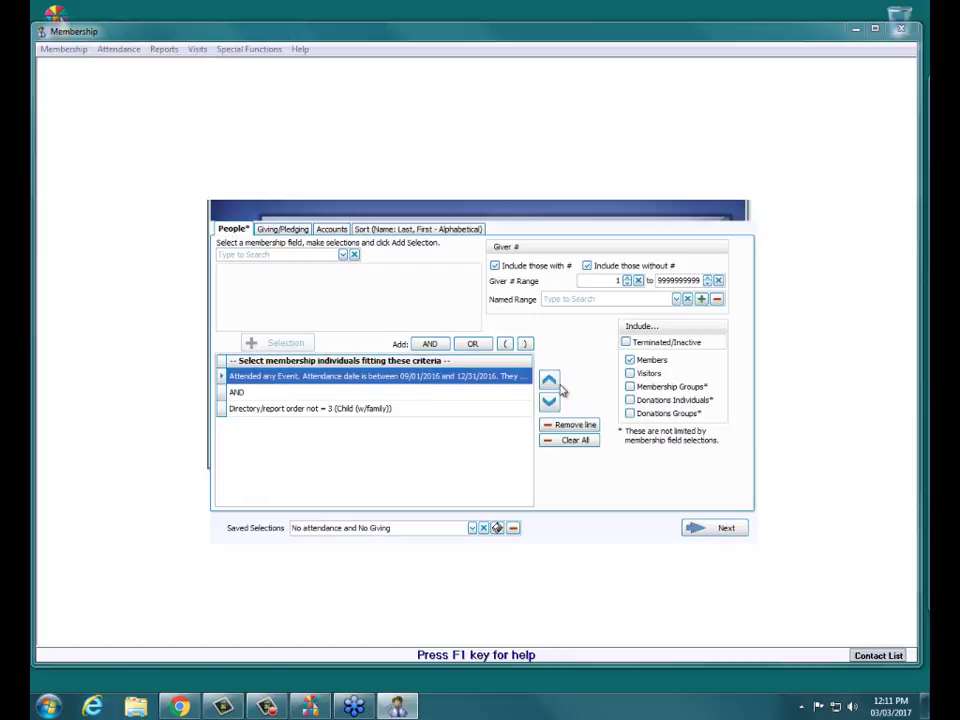
# Step: Remove the existing attendance criterion and start a new one covering Contemporary Worship, Evening Worship and Sunday AM Worship
pyautogui.click(568, 426)
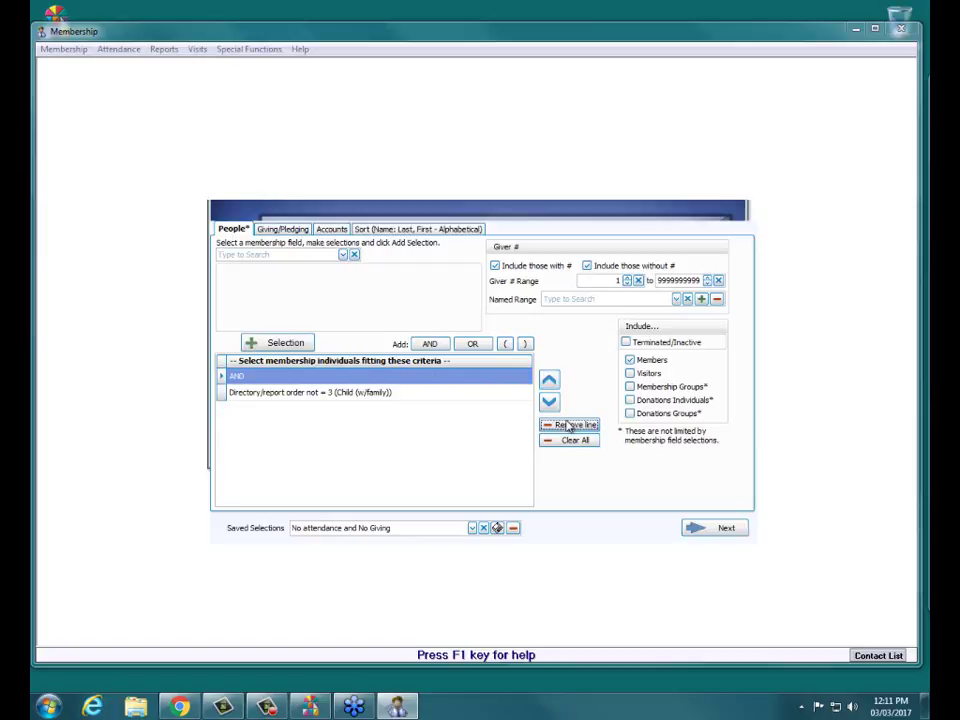
pyautogui.click(344, 255)
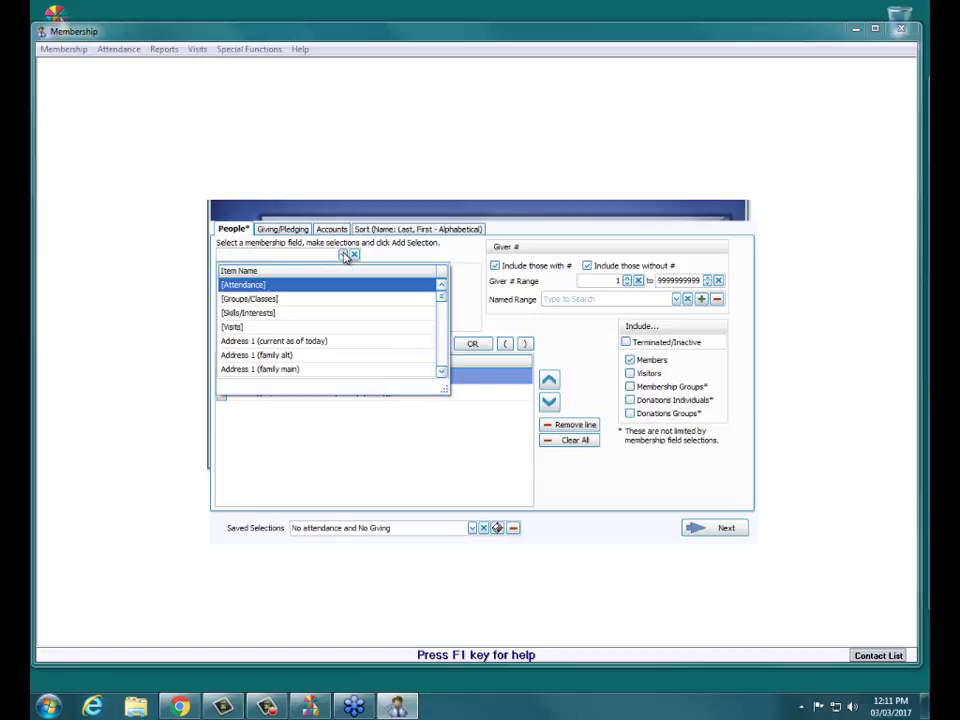
pyautogui.click(252, 288)
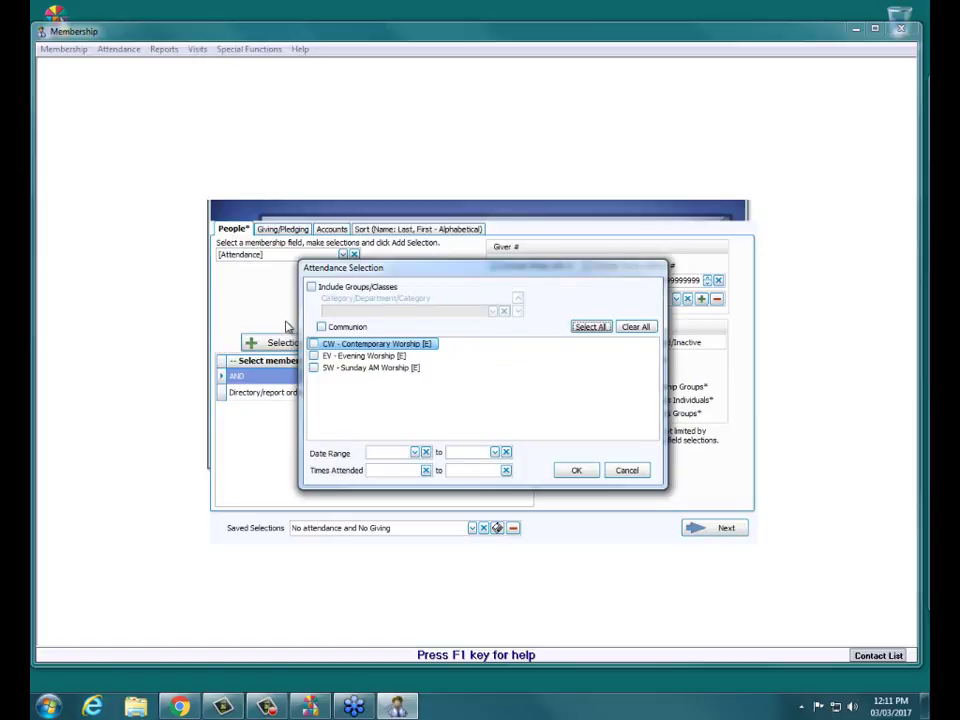
pyautogui.click(313, 344)
pyautogui.click(314, 356)
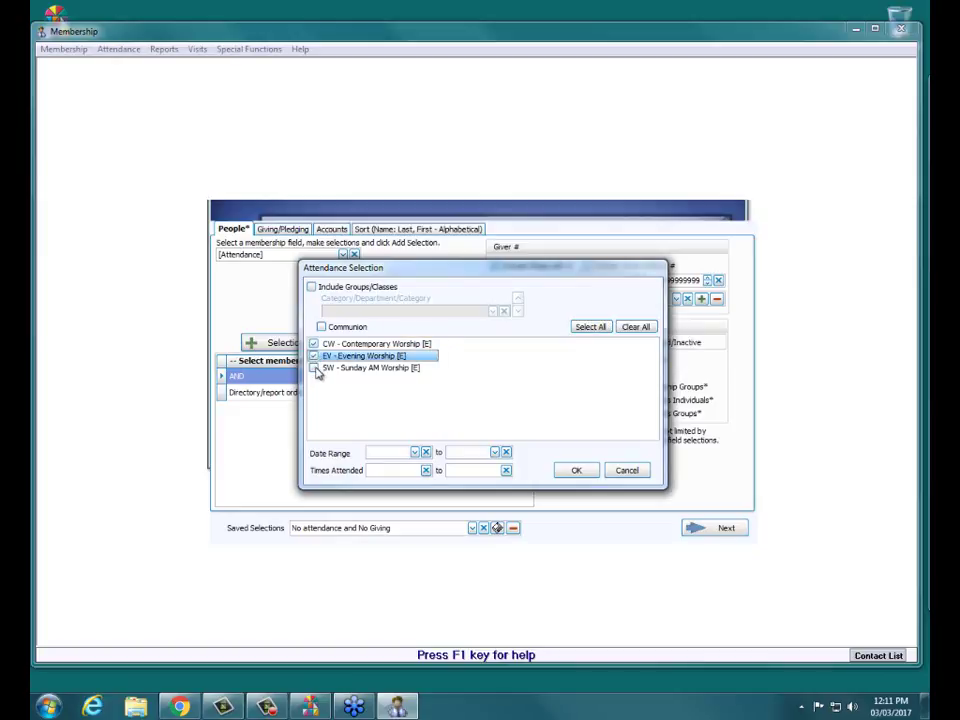
pyautogui.click(314, 368)
# Step: Set the attendance date range to 01/01/2014 through 12/31/2014 and the times attended to 0 to 0
pyautogui.click(399, 456)
pyautogui.write('01/01/2014')
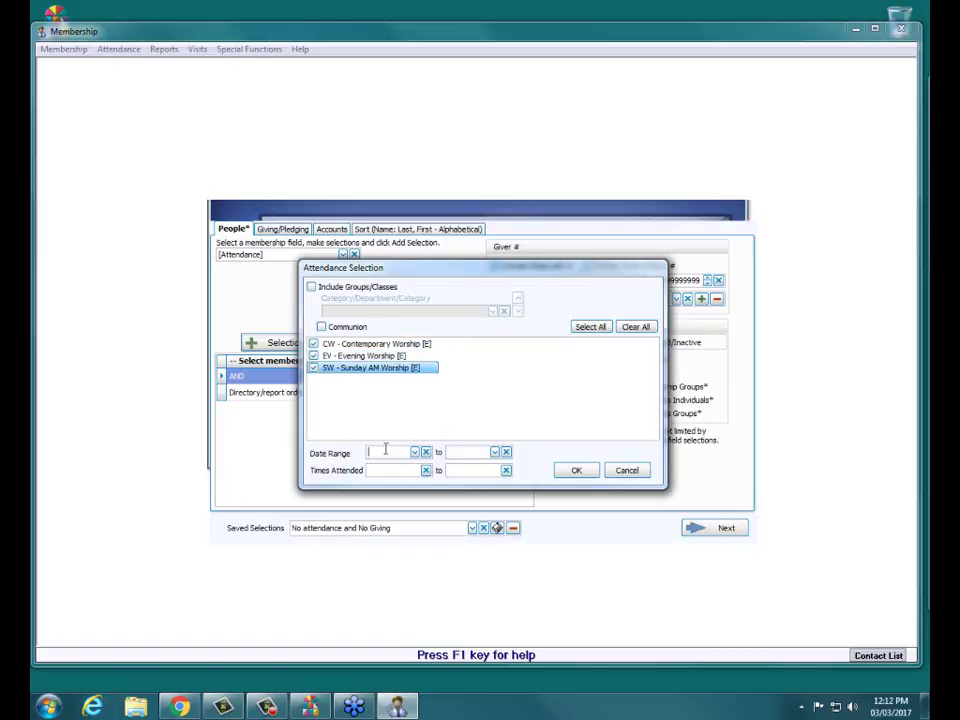
pyautogui.click(455, 453)
pyautogui.write('12/31/2016')
pyautogui.click(390, 470)
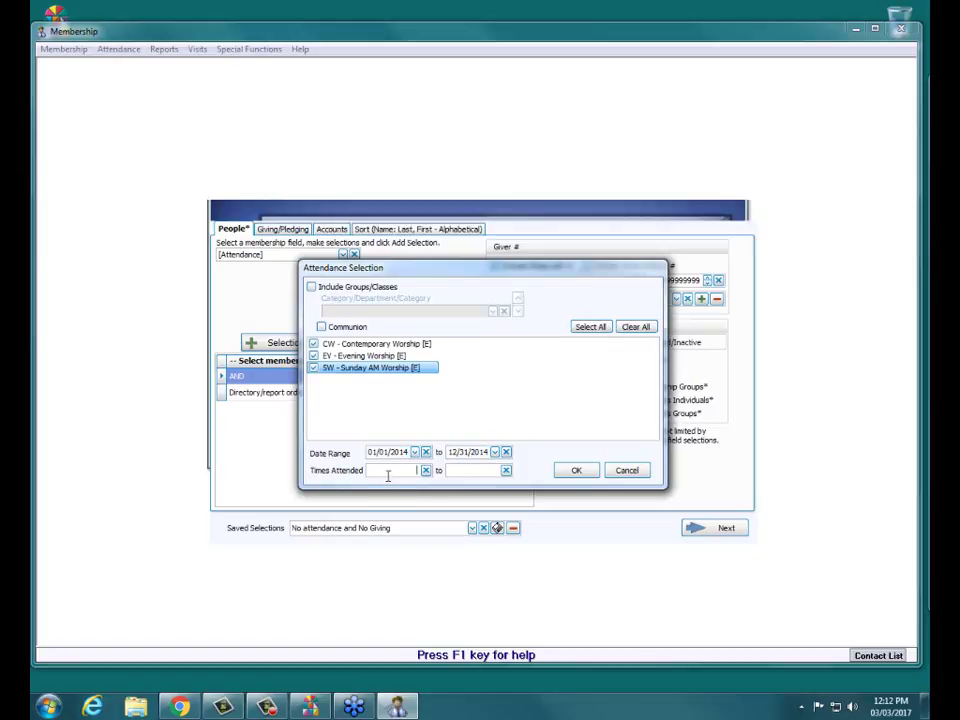
pyautogui.click(475, 470)
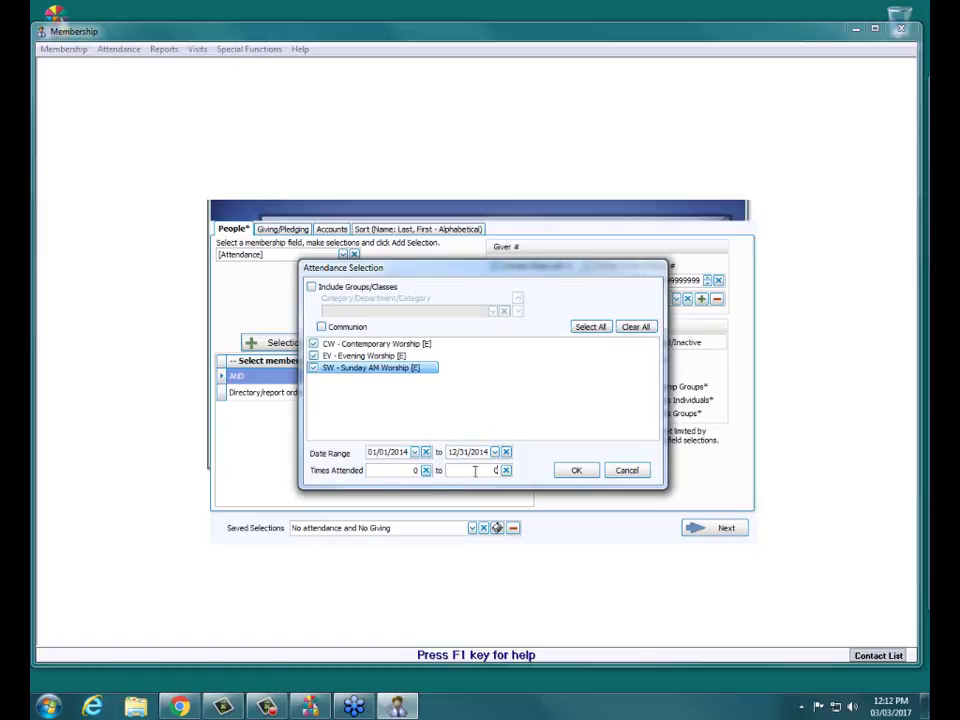
pyautogui.click(573, 470)
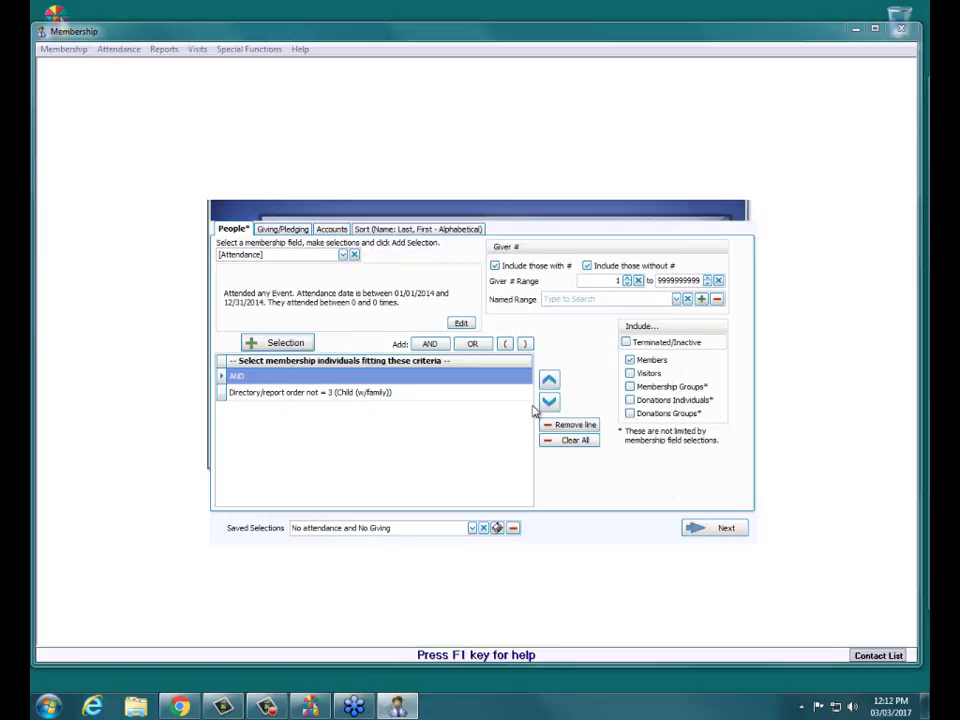
# Step: Add the 2014 attendance selection to the criteria and move the AND line between the two conditions
pyautogui.click(268, 344)
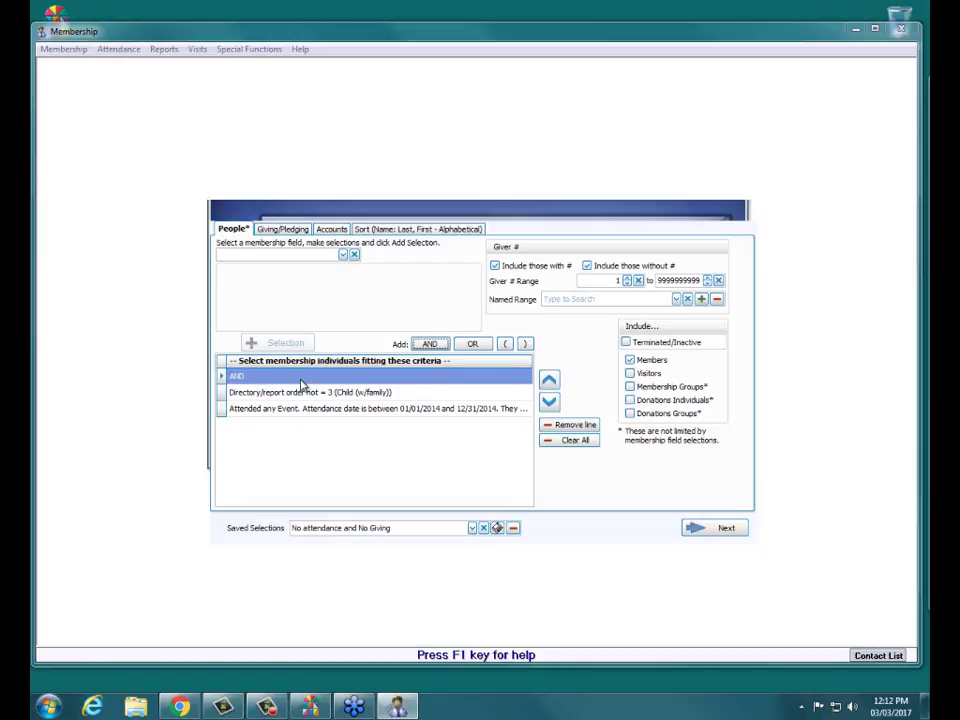
pyautogui.click(550, 403)
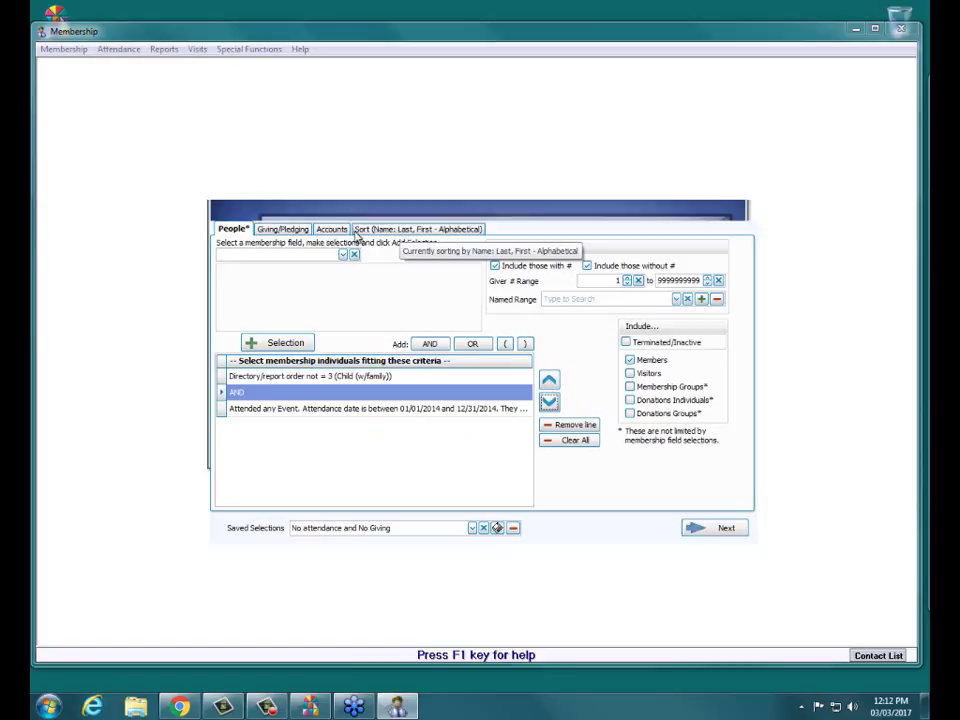
# Step: Shift the donations date range back three years to 2014 for those who did not give, and proceed with the selection
pyautogui.click(277, 231)
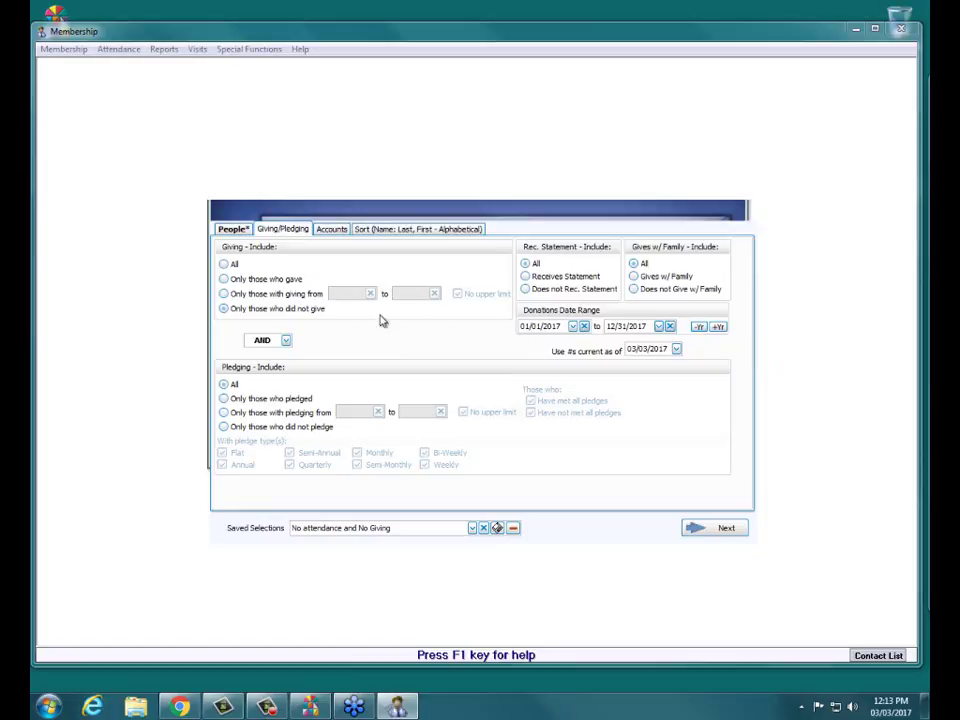
pyautogui.click(225, 310)
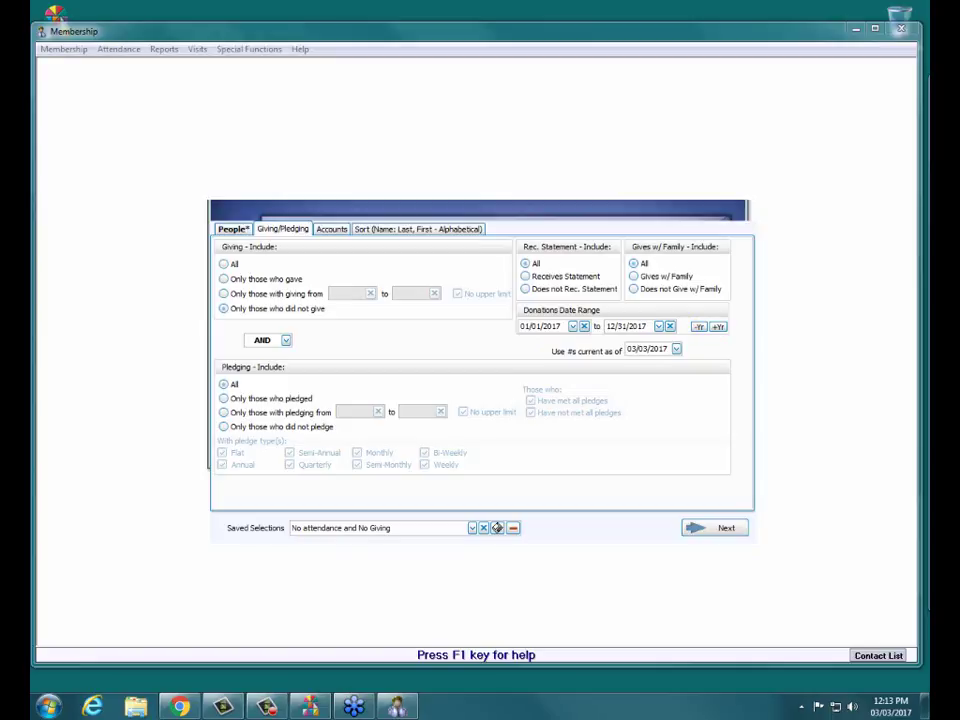
pyautogui.click(698, 327)
pyautogui.click(698, 327)
pyautogui.click(698, 327)
pyautogui.click(723, 535)
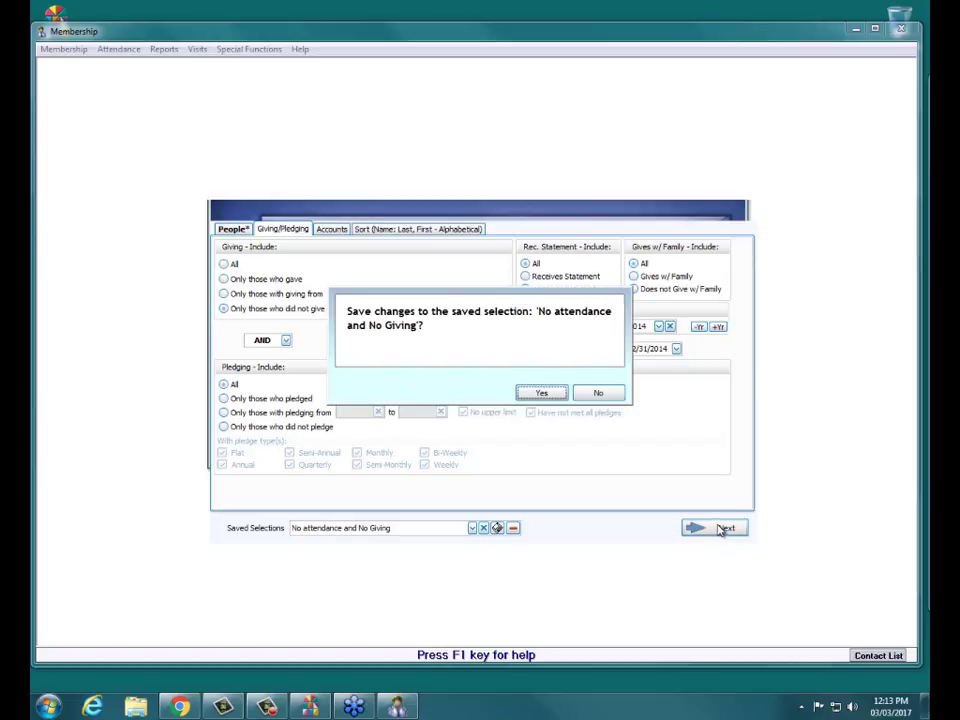
# Step: Save the changes to the saved selection, preview the Basic Columnar Report to review its selection criteria, and close the preview and report window
pyautogui.click(538, 394)
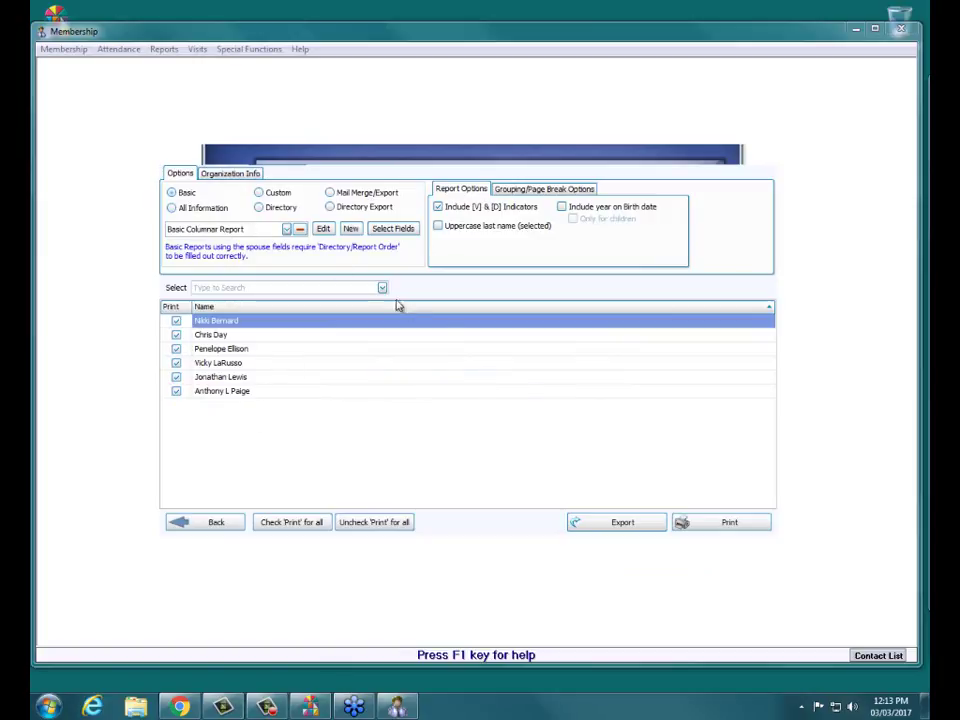
pyautogui.click(743, 527)
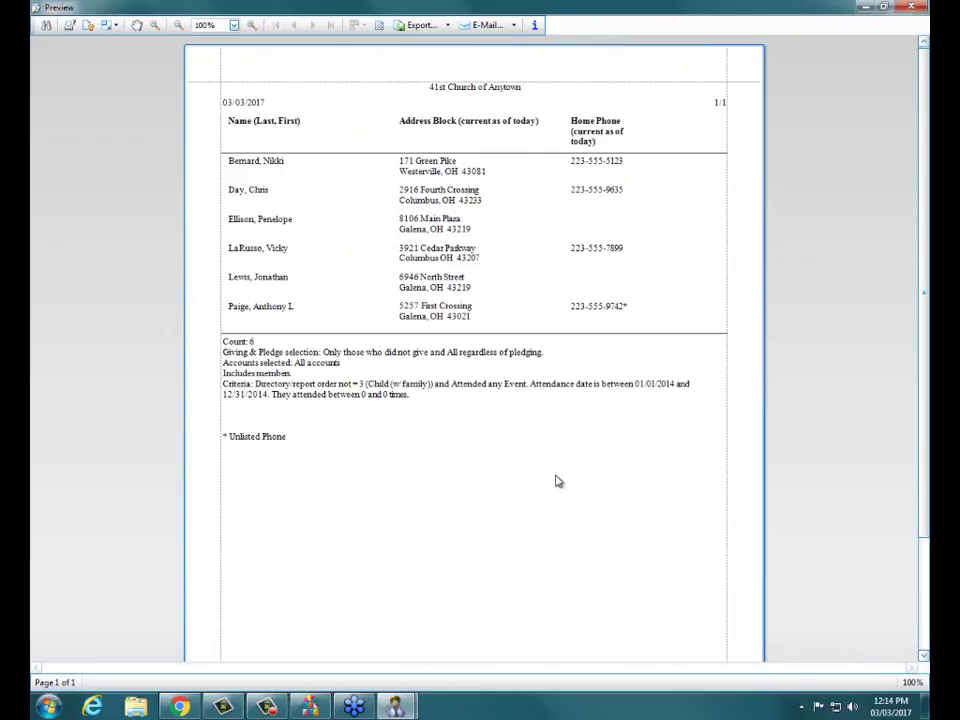
pyautogui.click(385, 393)
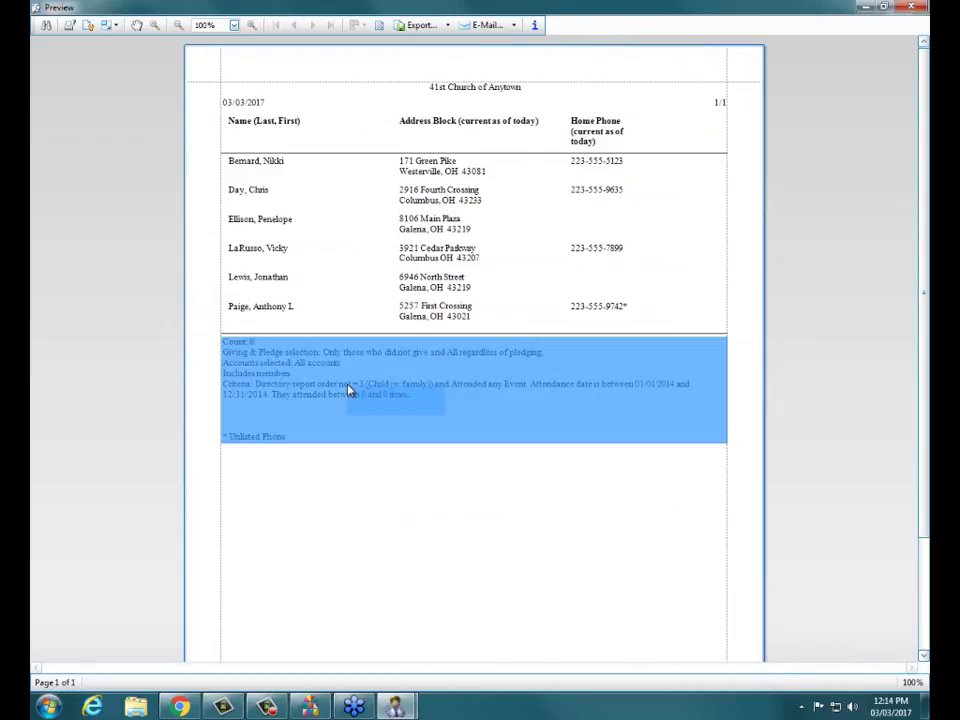
pyautogui.click(393, 470)
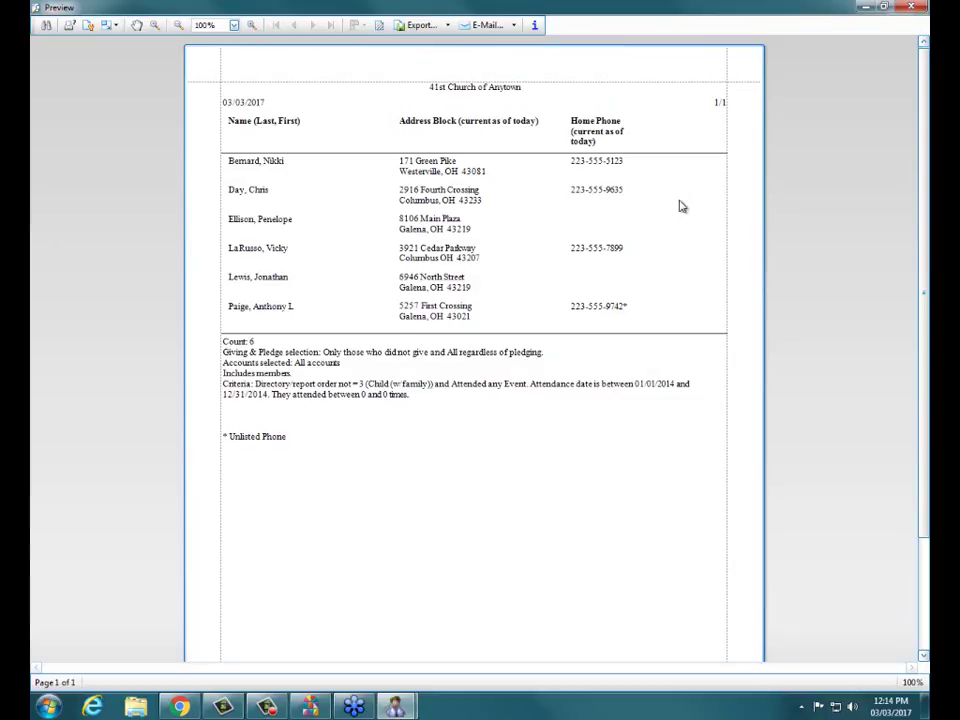
pyautogui.click(911, 7)
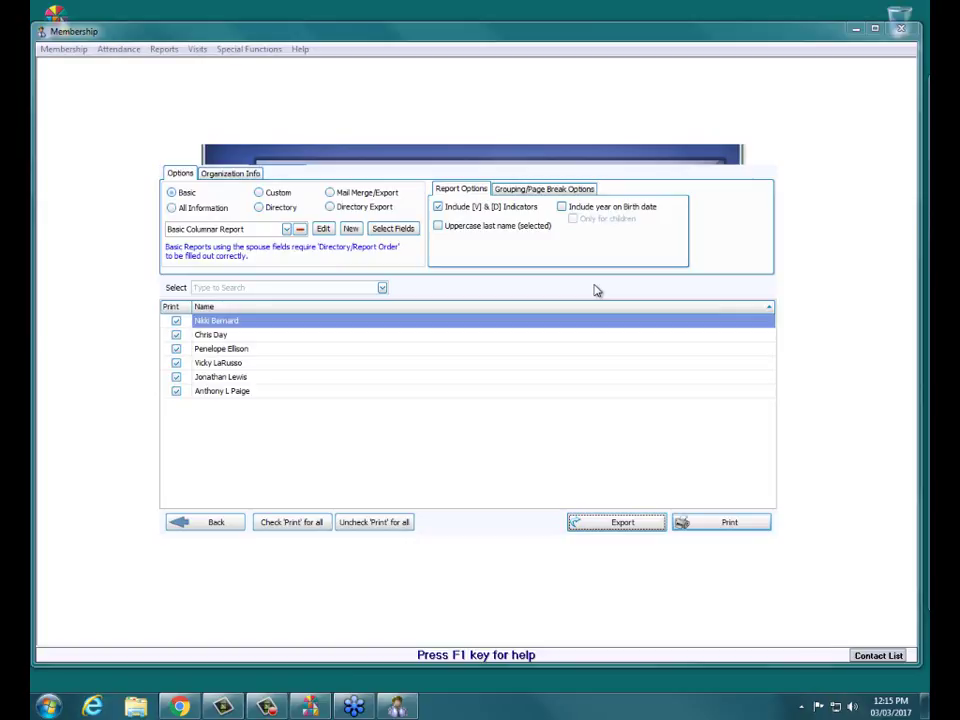
pyautogui.click(768, 165)
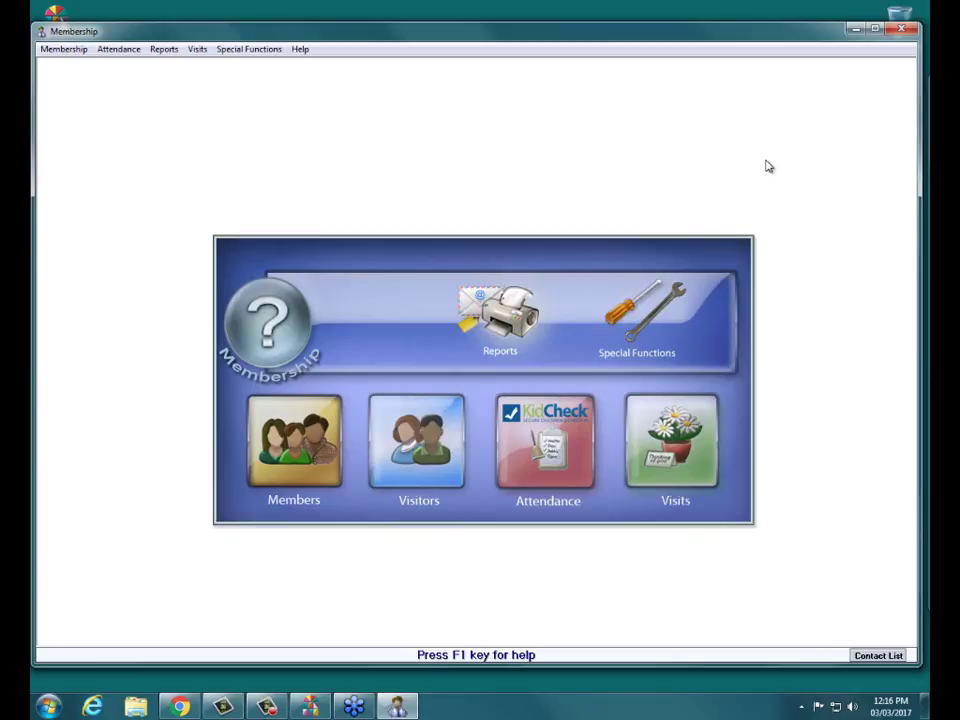
# Step: Start a new Reports/Directory/Export report and load the saved selection 'No attendance and No Giving'
pyautogui.click(511, 328)
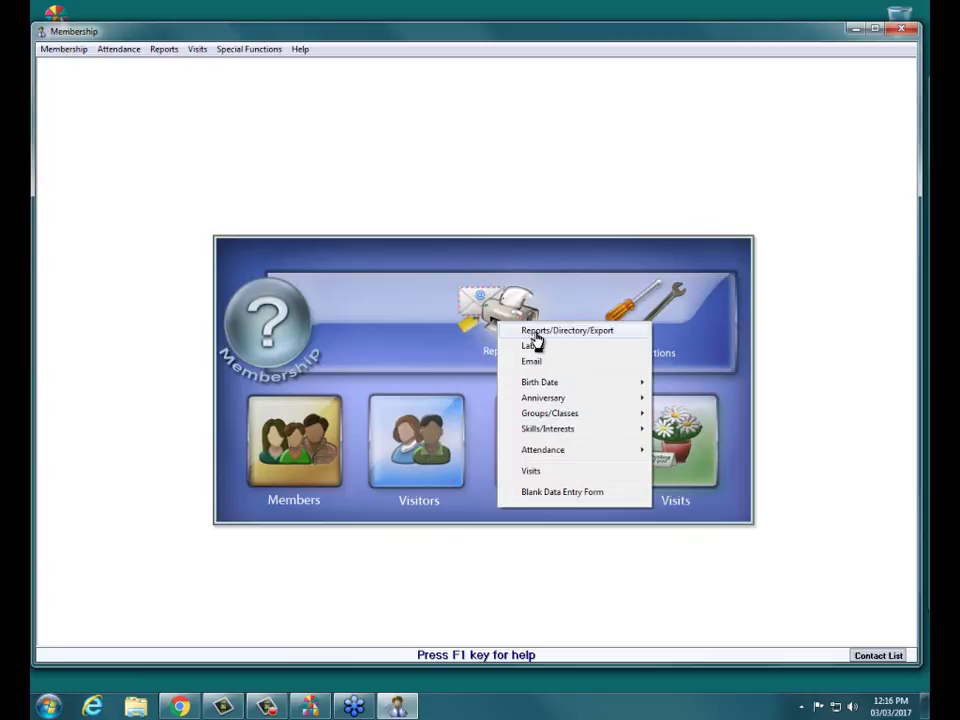
pyautogui.click(536, 331)
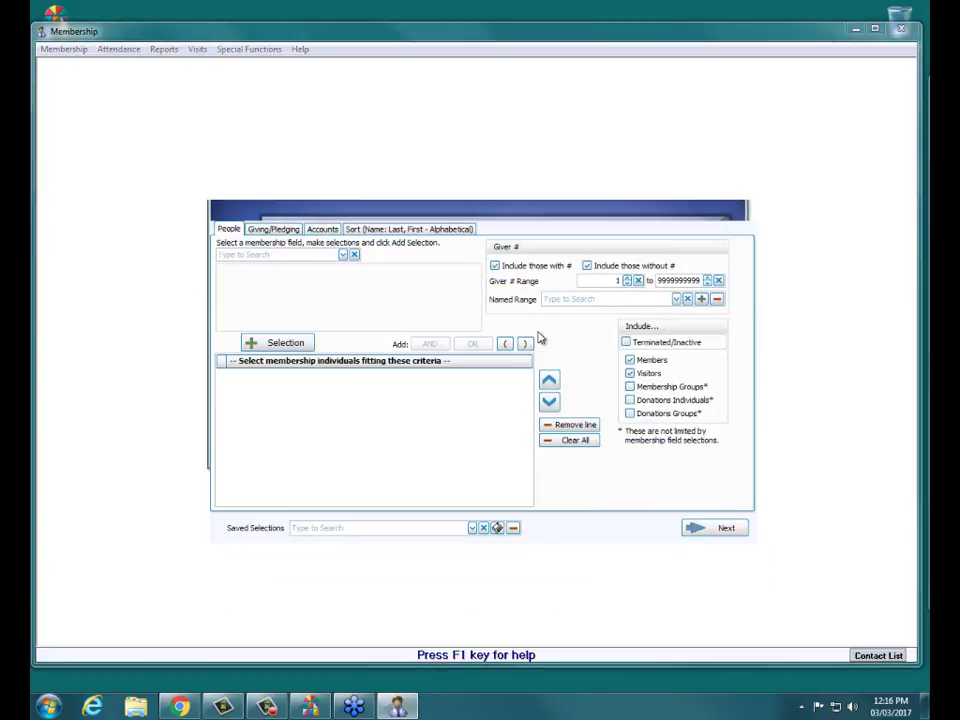
pyautogui.click(472, 528)
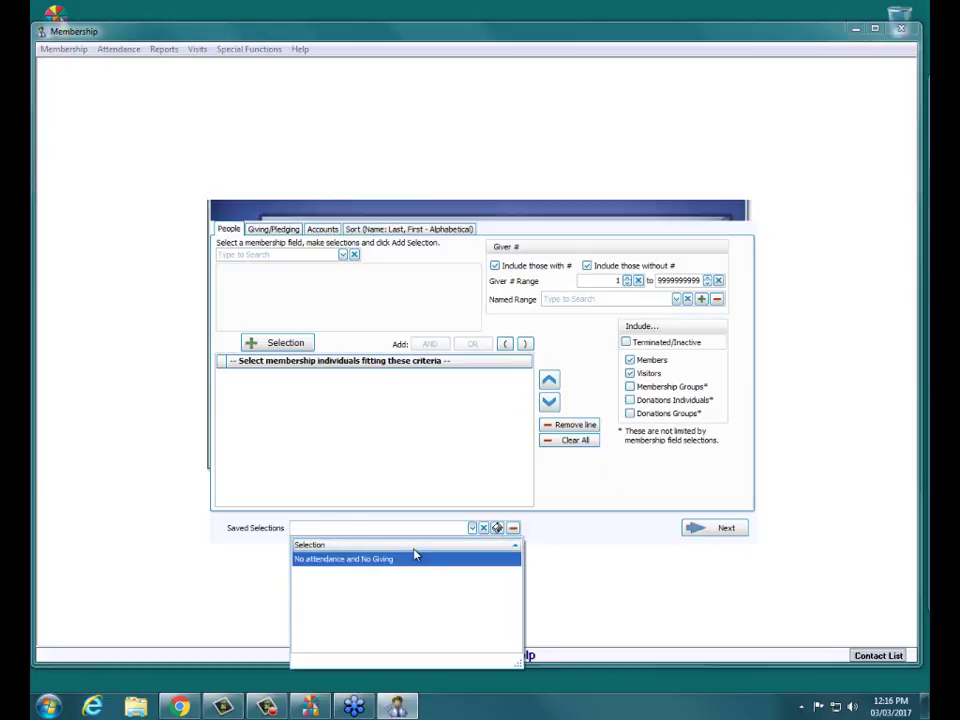
pyautogui.click(346, 561)
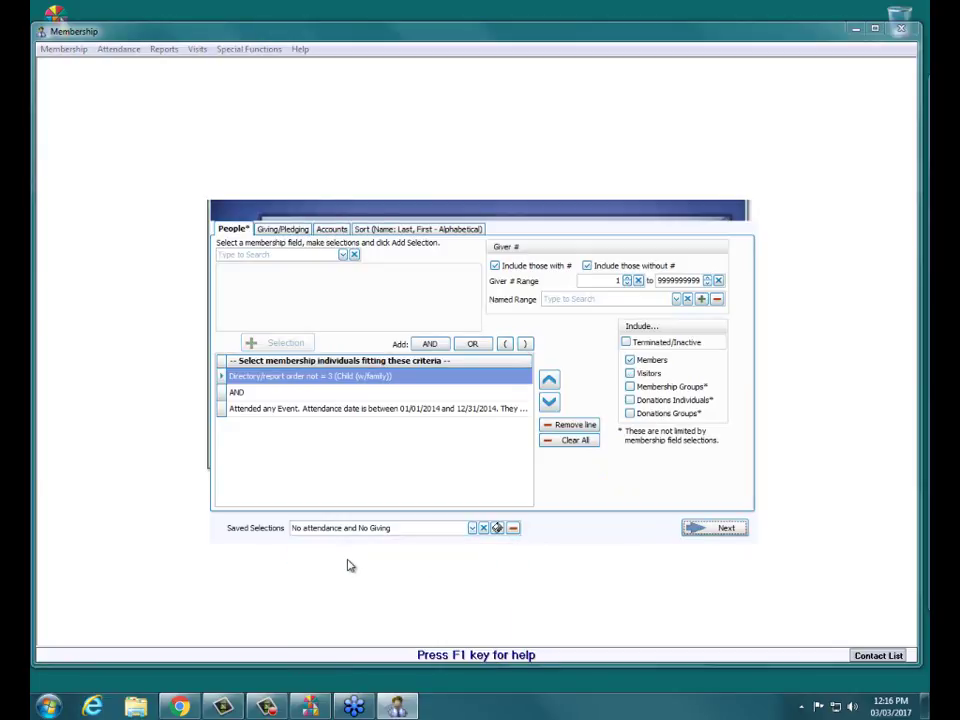
# Step: Replace the existing attendance criterion with a new one covering Contemporary Worship, Evening Worship and Sunday AM Worship
pyautogui.click(480, 410)
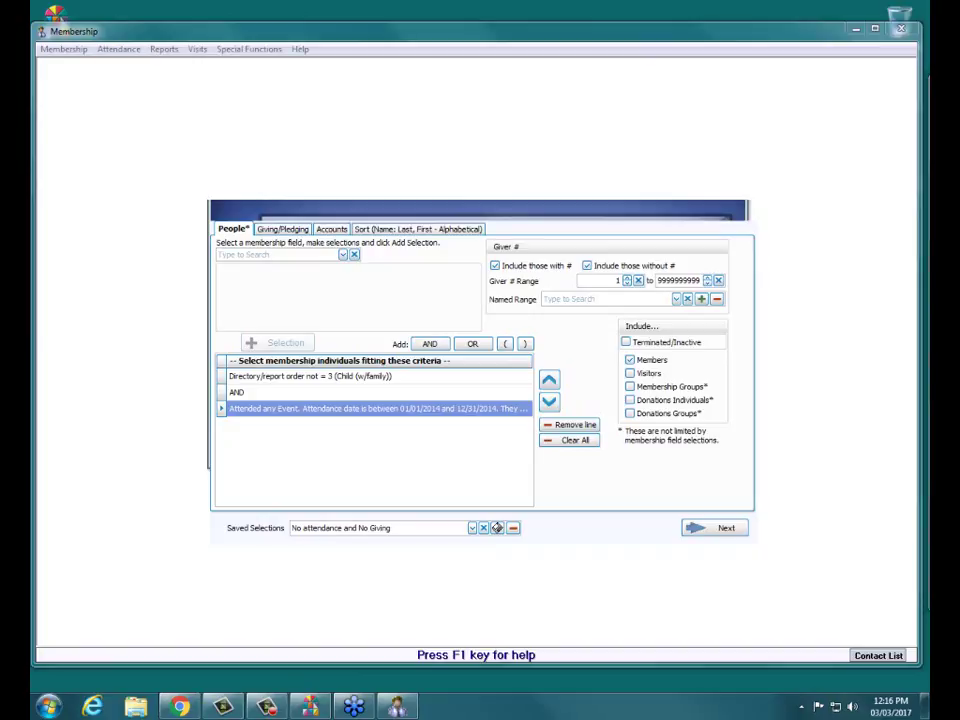
pyautogui.click(578, 428)
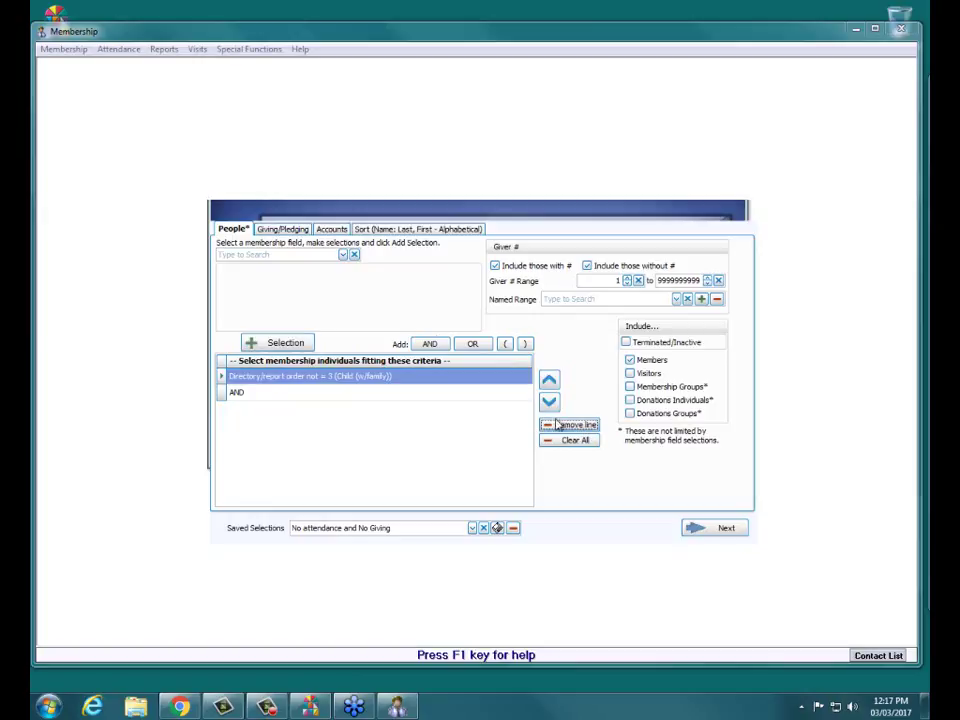
pyautogui.click(342, 254)
pyautogui.click(279, 285)
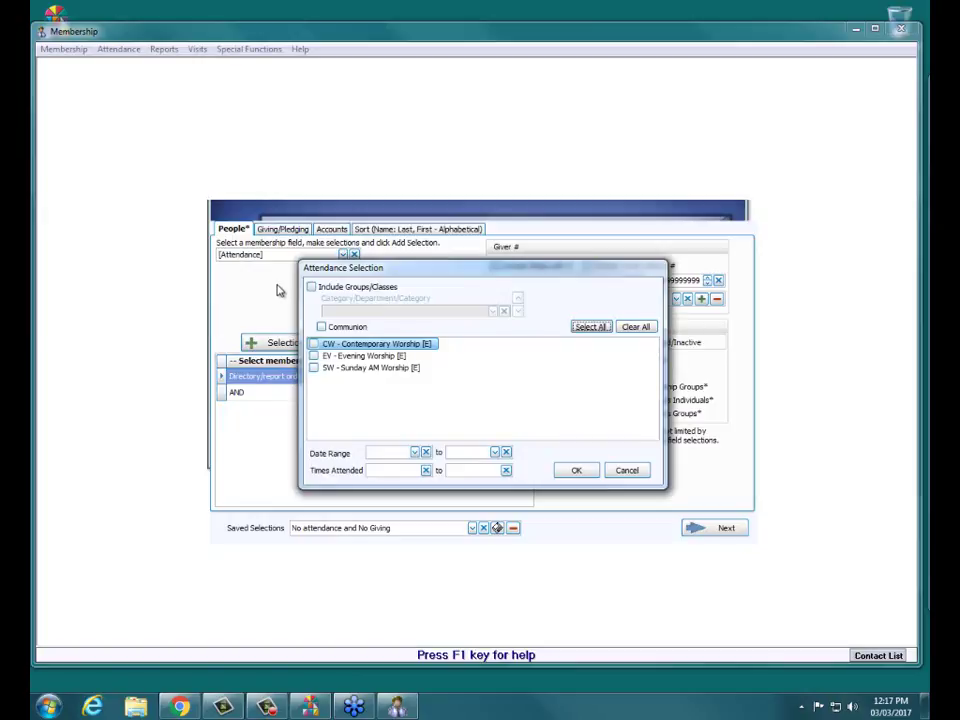
pyautogui.click(313, 344)
pyautogui.click(313, 356)
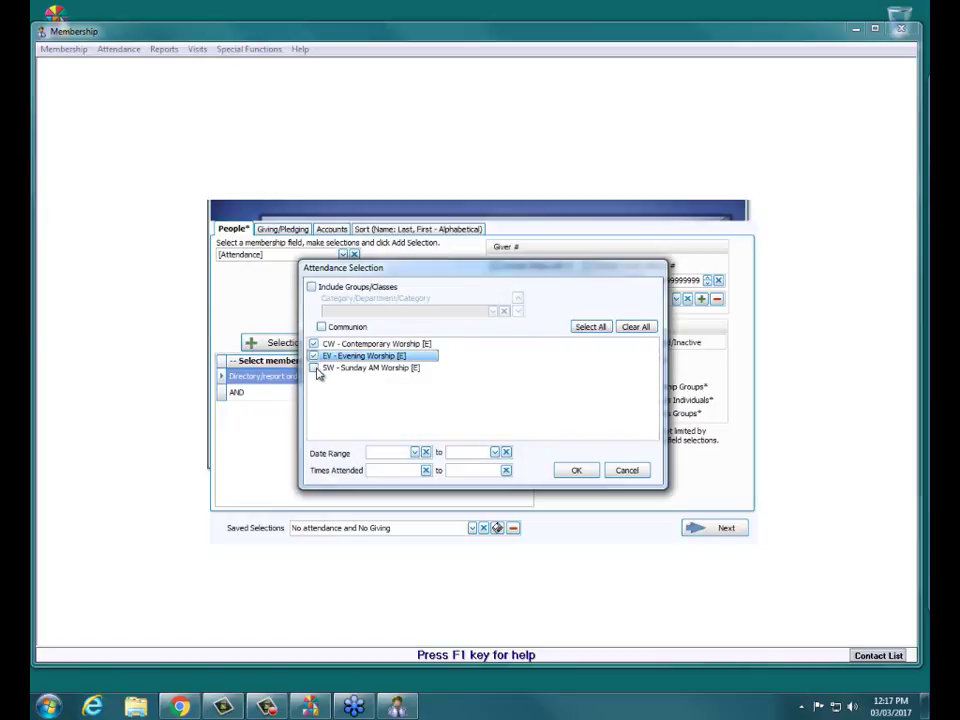
pyautogui.click(313, 368)
# Step: Set the attendance date range to 01/01/2014 through today's date, 03/03/2017
pyautogui.click(406, 453)
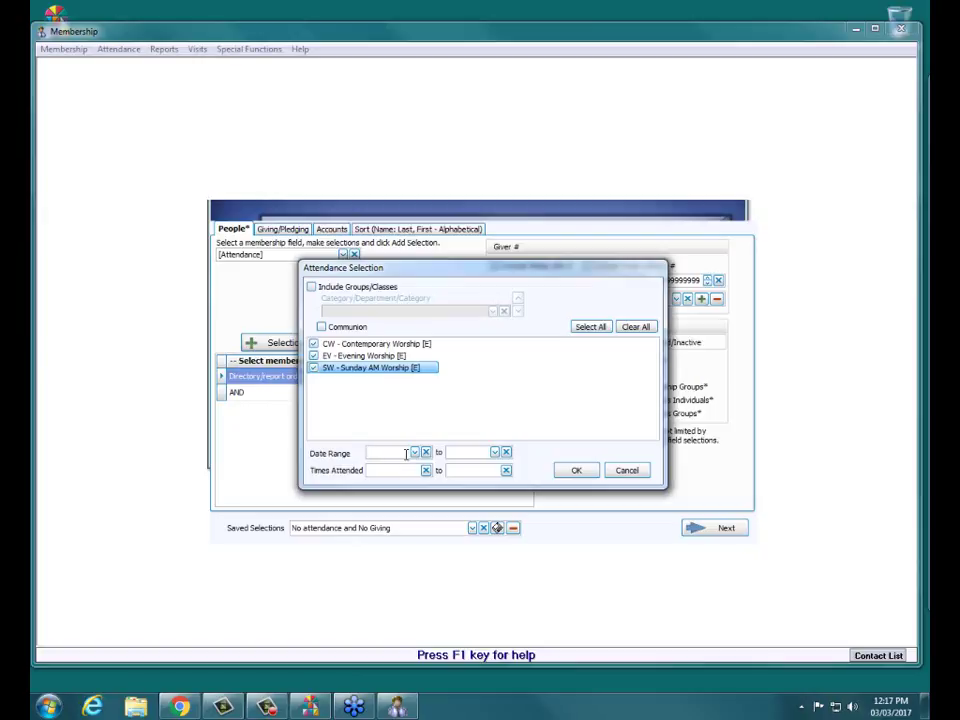
pyautogui.write('01/01/2015')
pyautogui.press('BackSpace')
pyautogui.write('4')
pyautogui.click(494, 452)
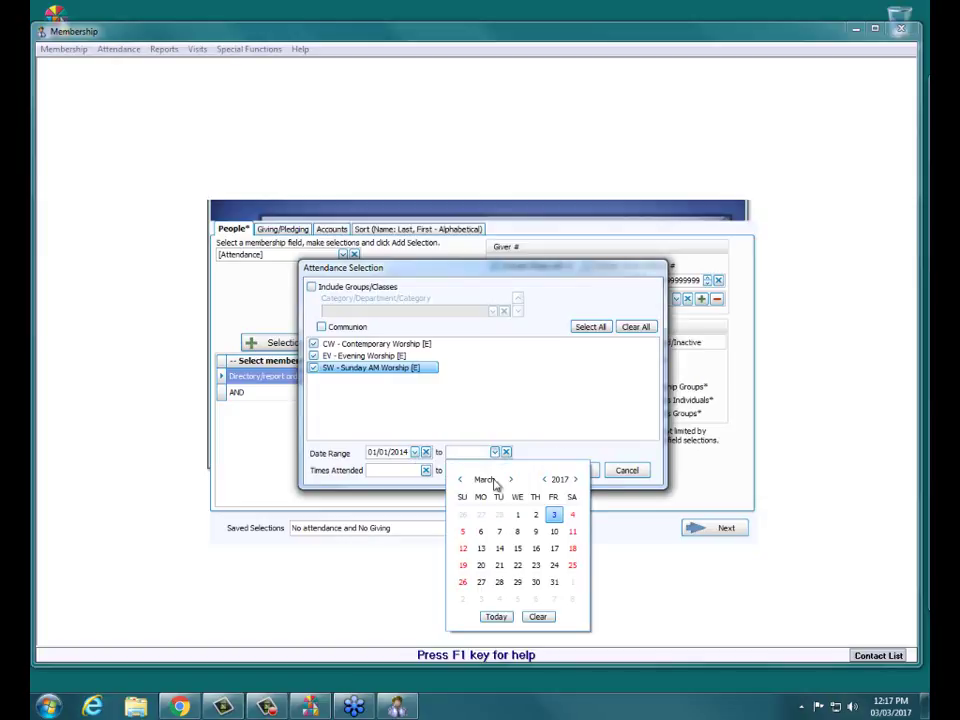
pyautogui.click(498, 620)
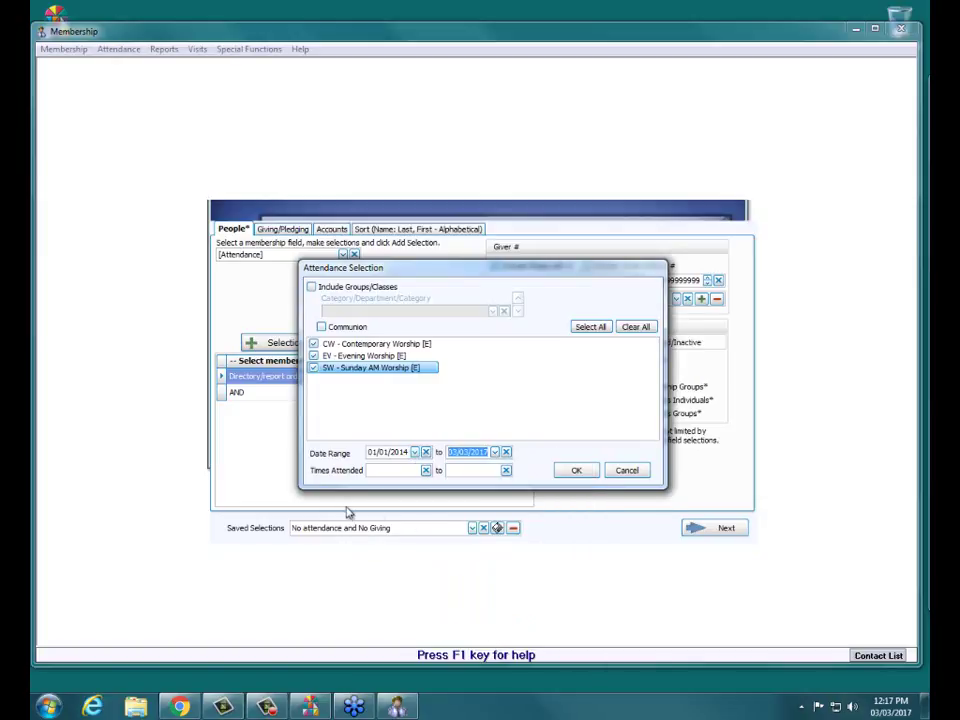
# Step: Set the times attended to 0 to 0 and add the attendance selection to the criteria
pyautogui.click(397, 470)
pyautogui.write('0')
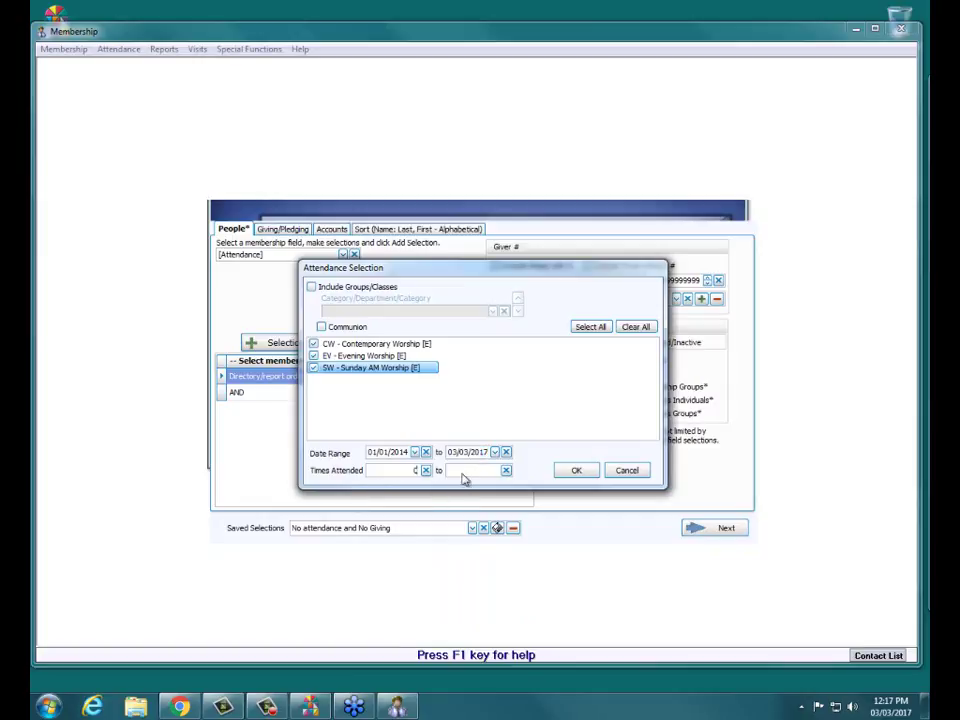
pyautogui.click(468, 471)
pyautogui.write('0')
pyautogui.click(577, 470)
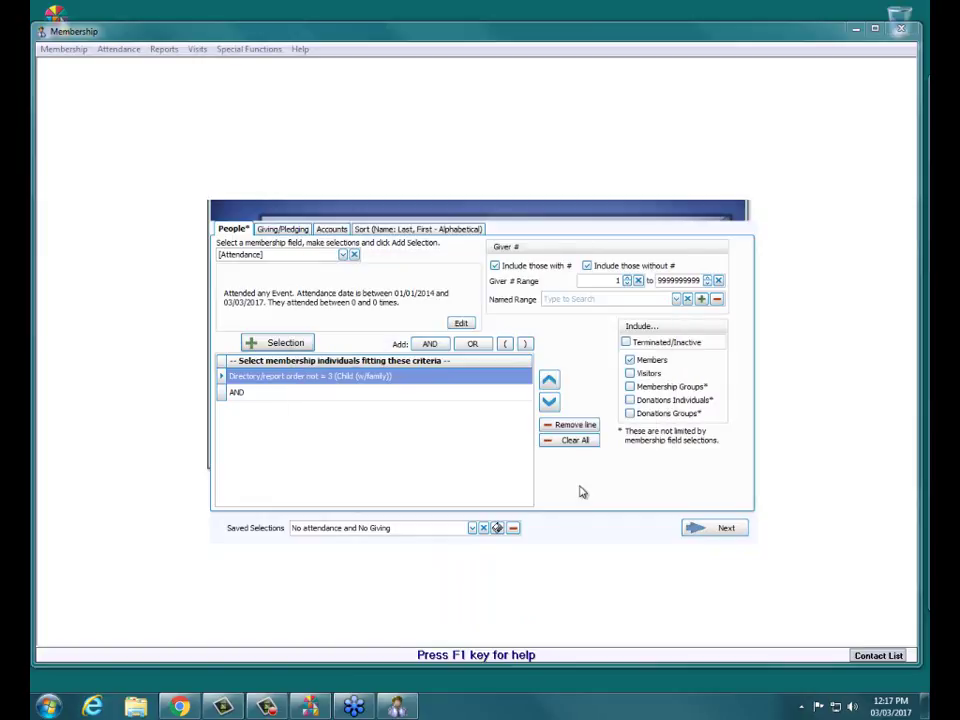
pyautogui.click(280, 344)
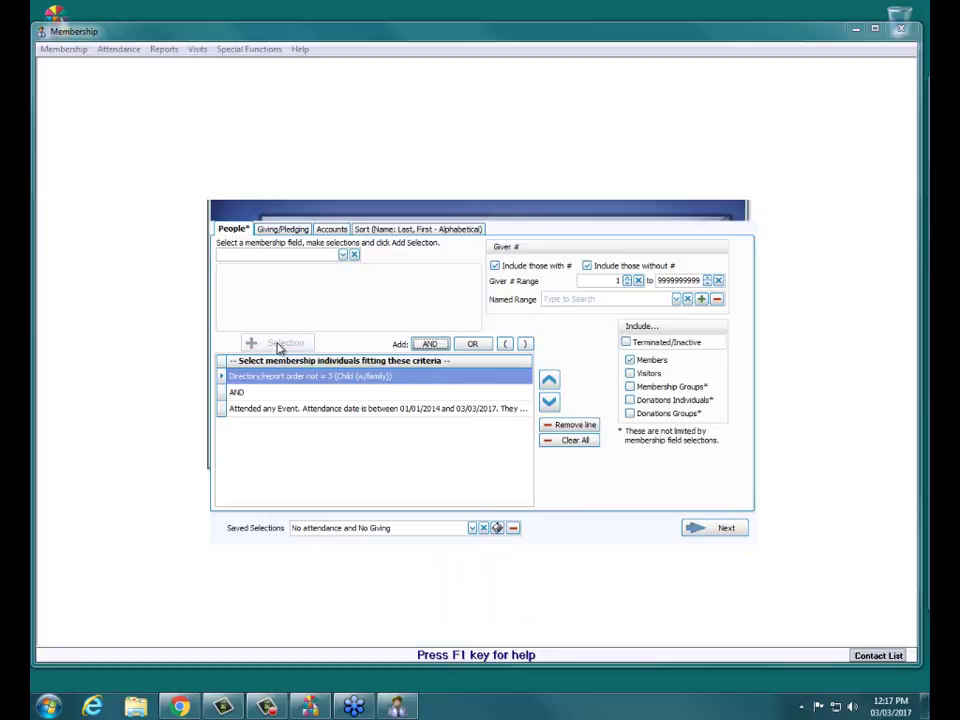
# Step: Change the start year of the donations date range to 2014, then proceed and save the changes to the saved selection
pyautogui.click(287, 230)
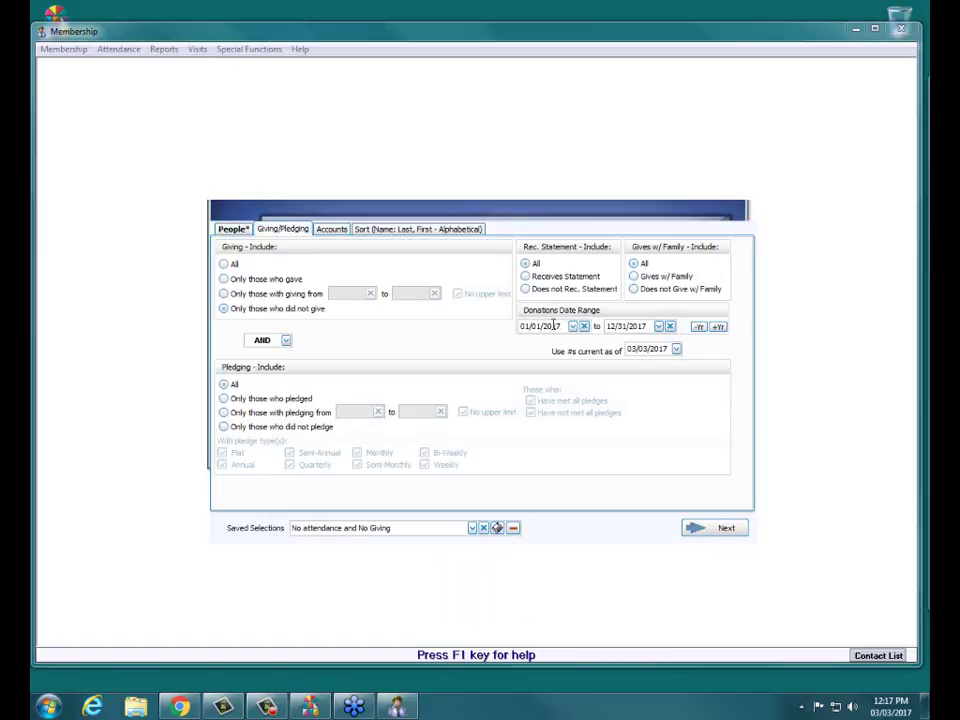
pyautogui.click(530, 326)
pyautogui.click(559, 322)
pyautogui.click(552, 326)
pyautogui.write('2014')
pyautogui.click(716, 532)
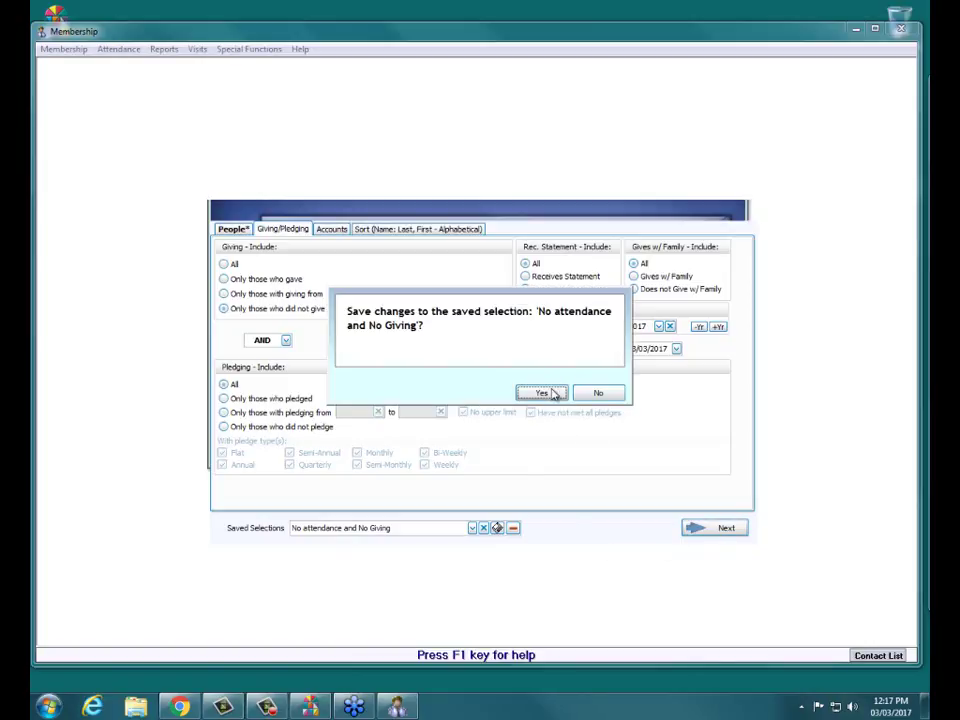
pyautogui.click(541, 393)
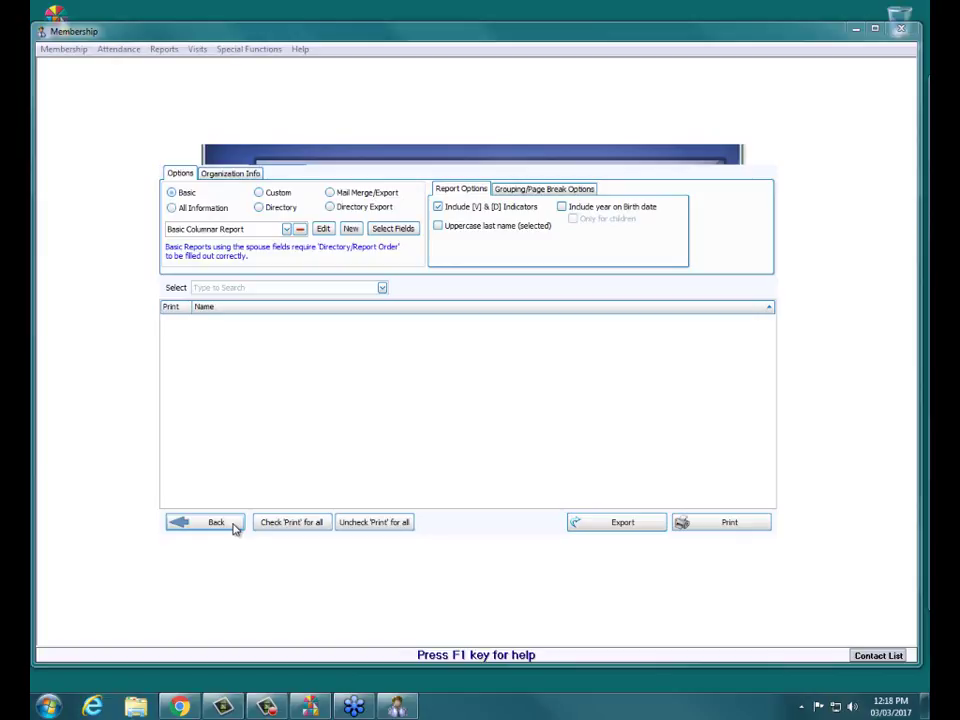
# Step: Create a new basic report named TestTest in Letter portrait format, keeping the default name, address block and home phone columns
pyautogui.click(286, 230)
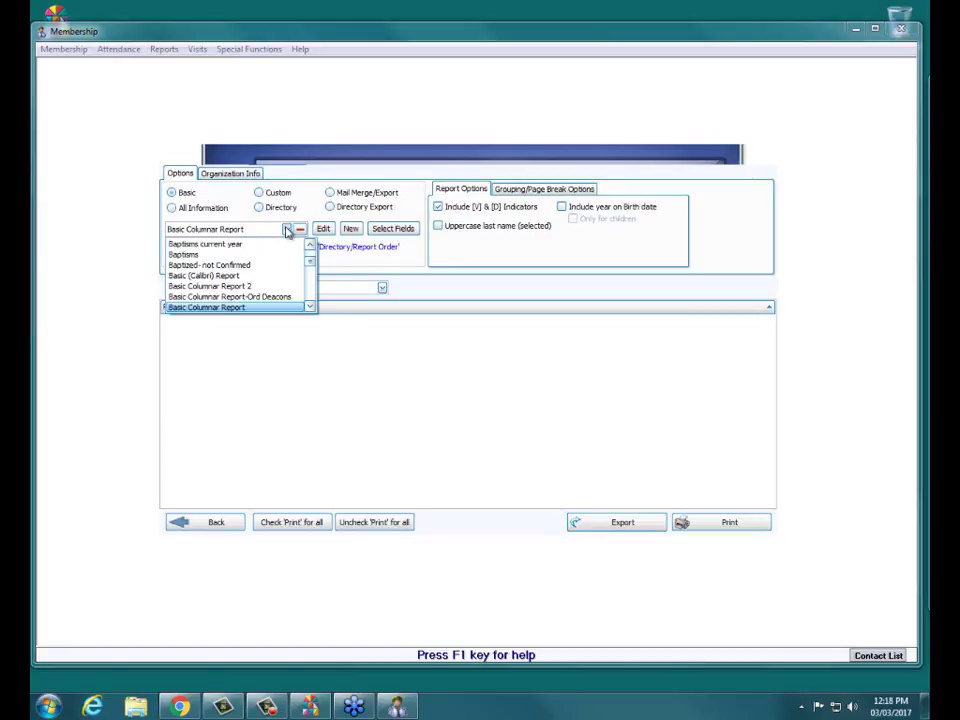
pyautogui.click(288, 230)
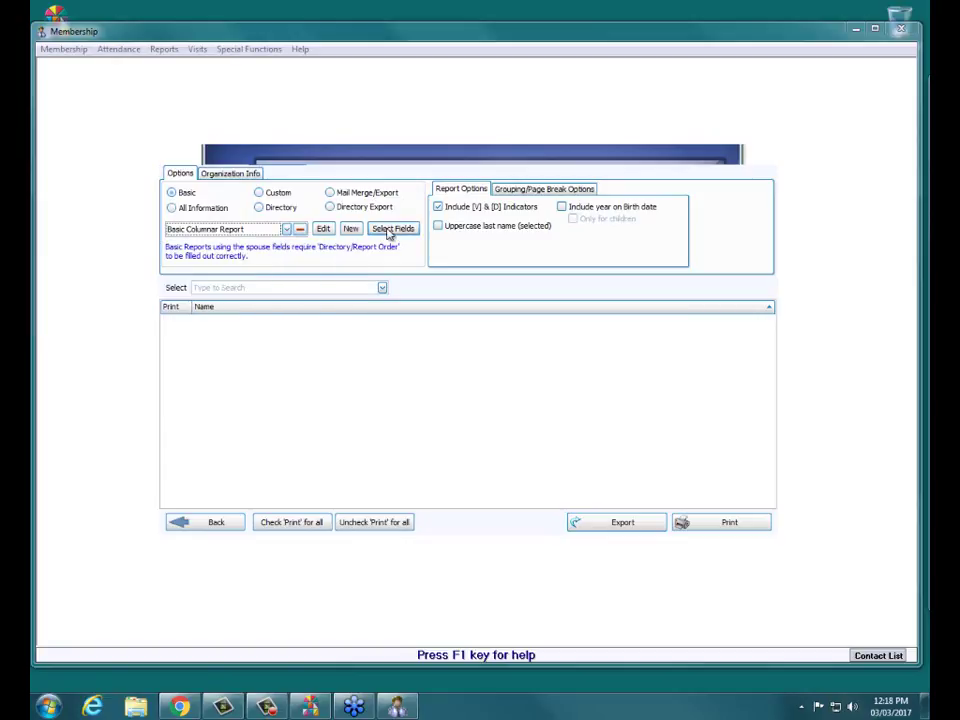
pyautogui.click(350, 229)
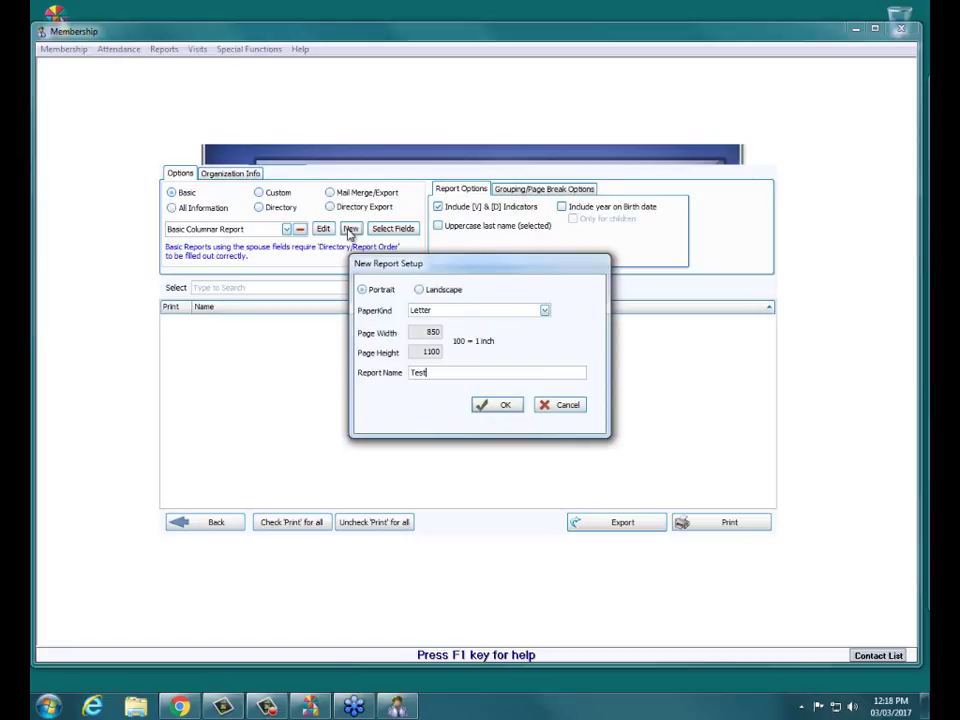
pyautogui.write('TestTest')
pyautogui.click(500, 406)
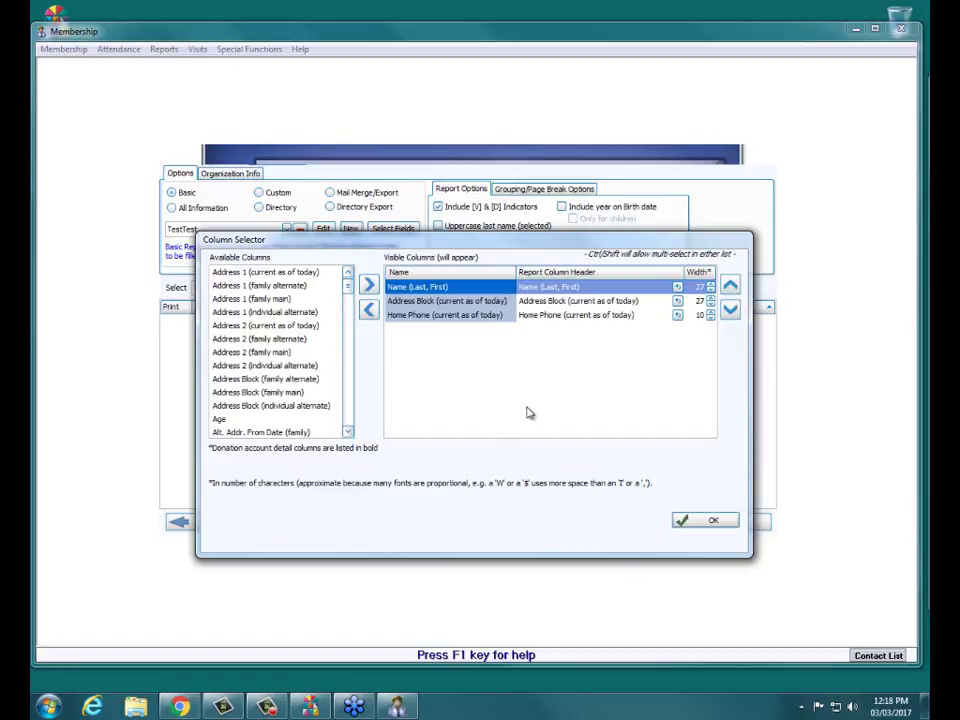
pyautogui.click(714, 522)
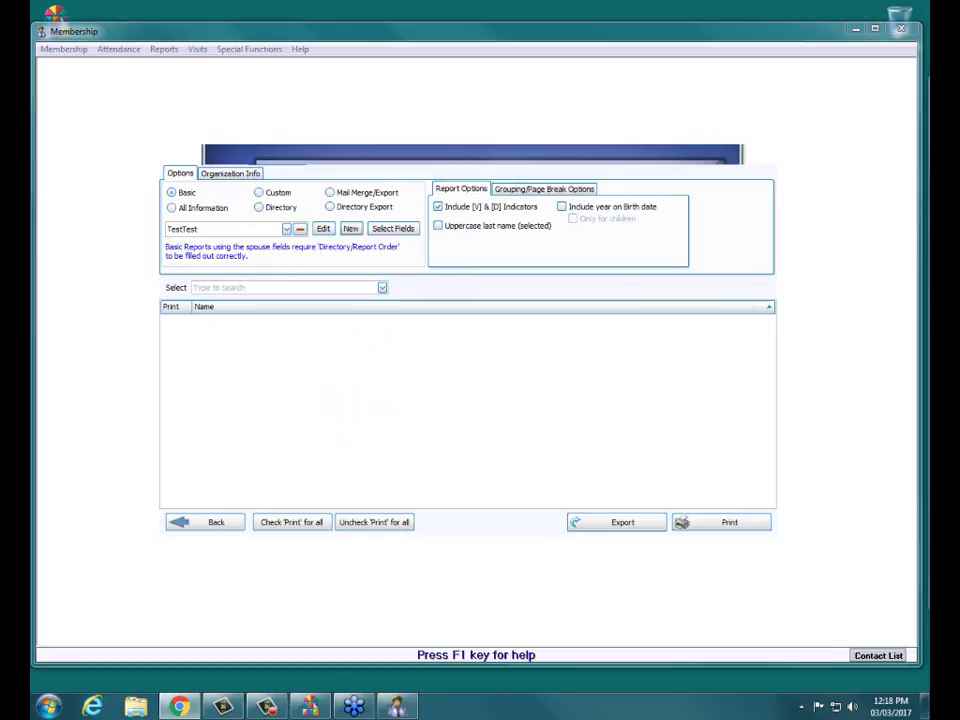
# Step: Edit the TestTest report in the Report Designer and enlarge the ReportHeader band to make room for content
pyautogui.click(350, 228)
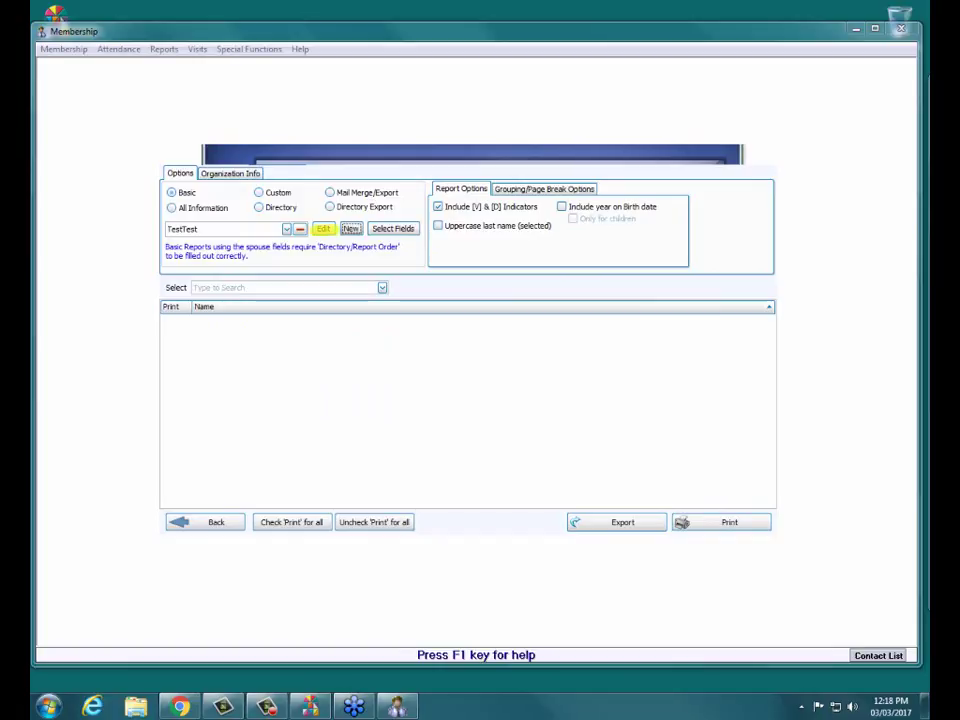
pyautogui.click(323, 229)
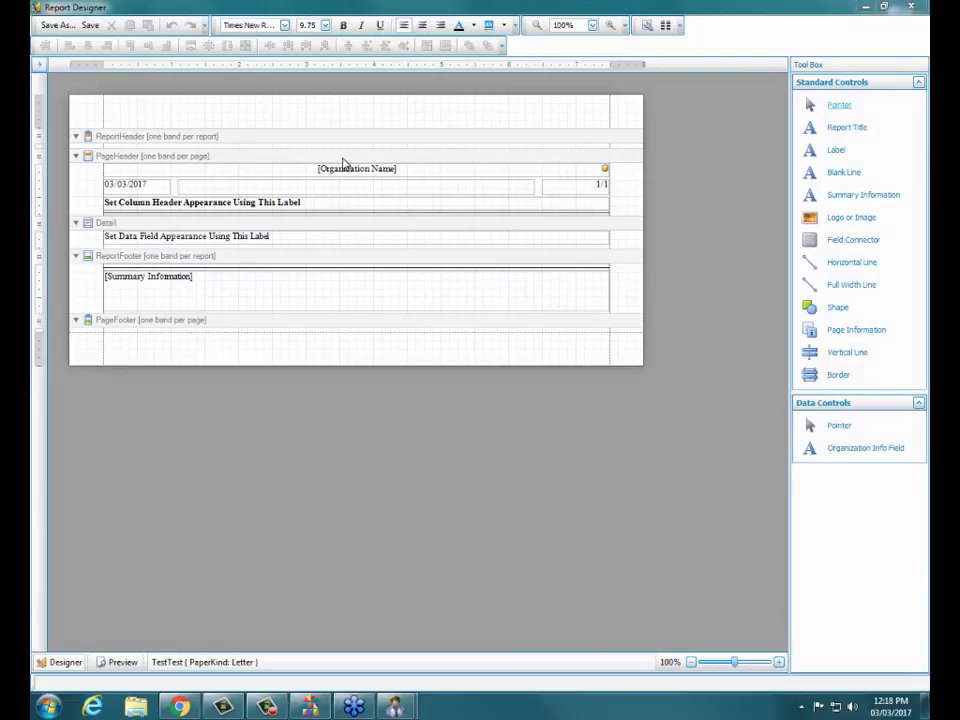
pyautogui.moveTo(345, 150); pyautogui.dragTo(347, 159)
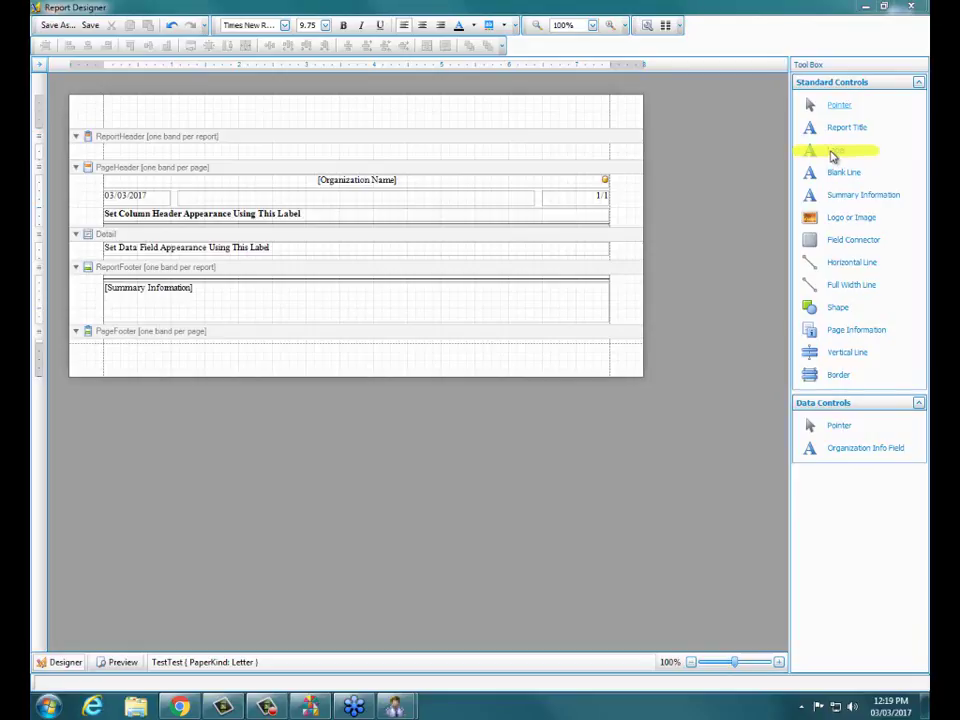
# Step: Place a label in the ReportHeader band, centered above the organization name
pyautogui.moveTo(836, 152); pyautogui.dragTo(355, 160)
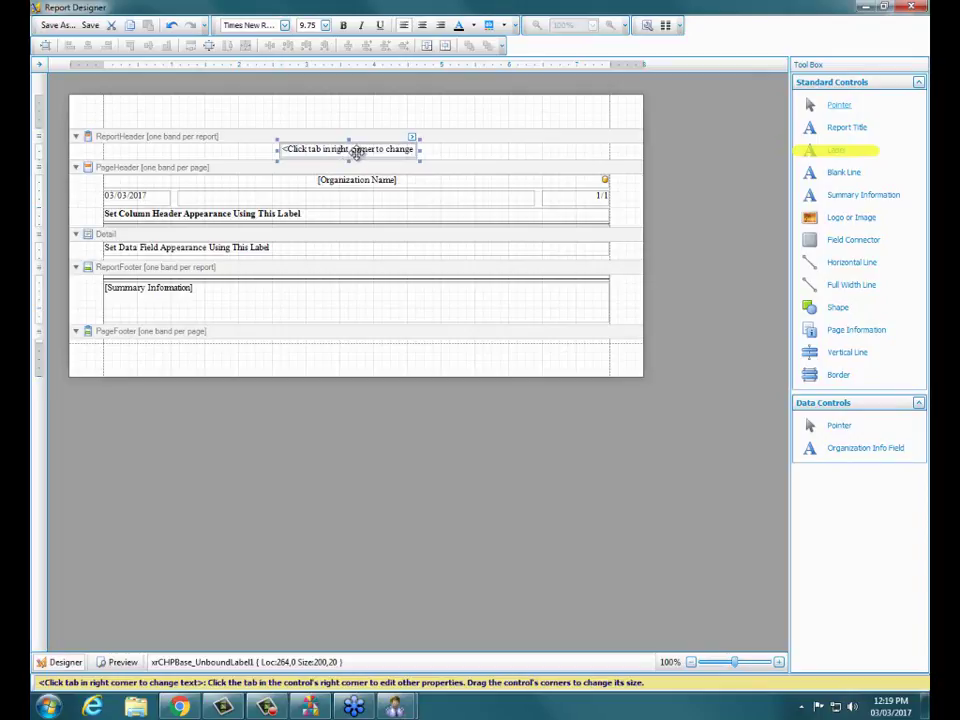
pyautogui.doubleClick(355, 152)
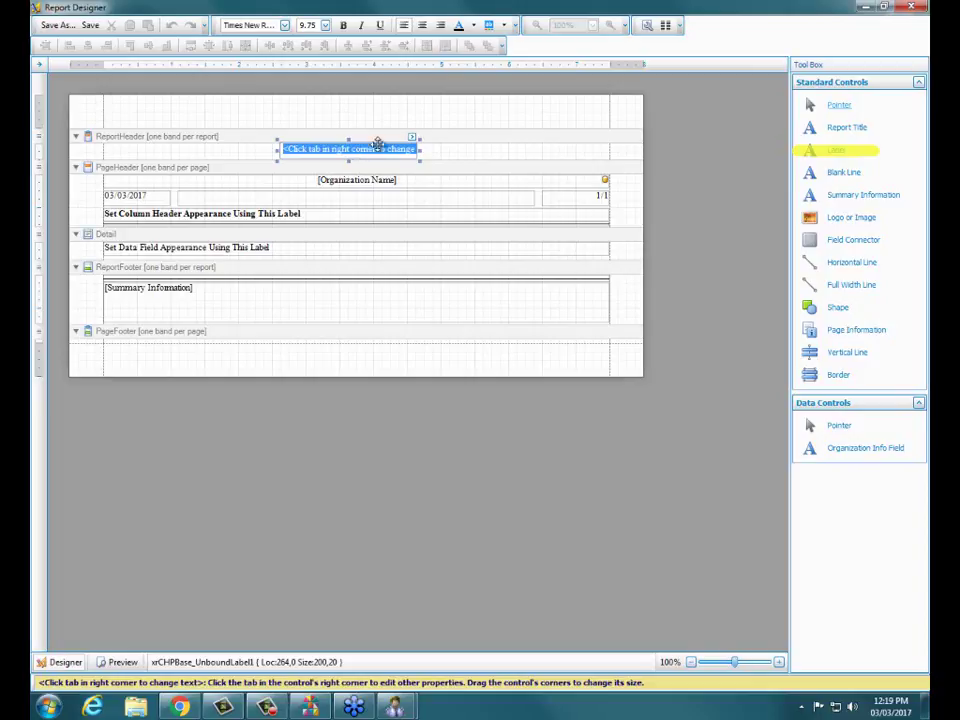
pyautogui.click(380, 147)
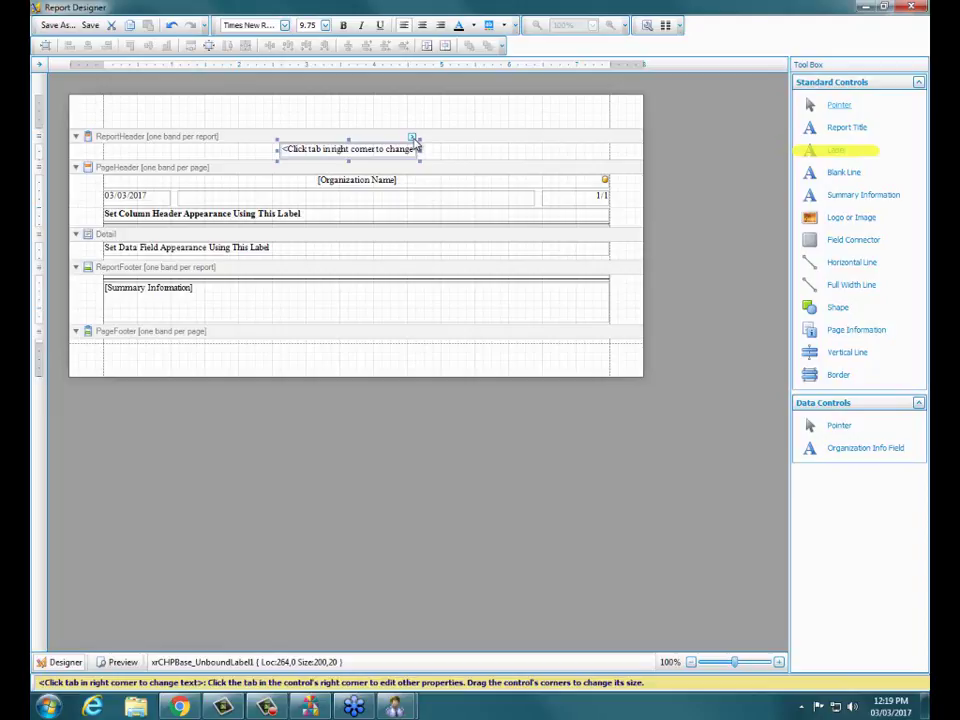
# Step: Set the ReportHeader label's text to "No Attendance and No Giving People"
pyautogui.click(413, 140)
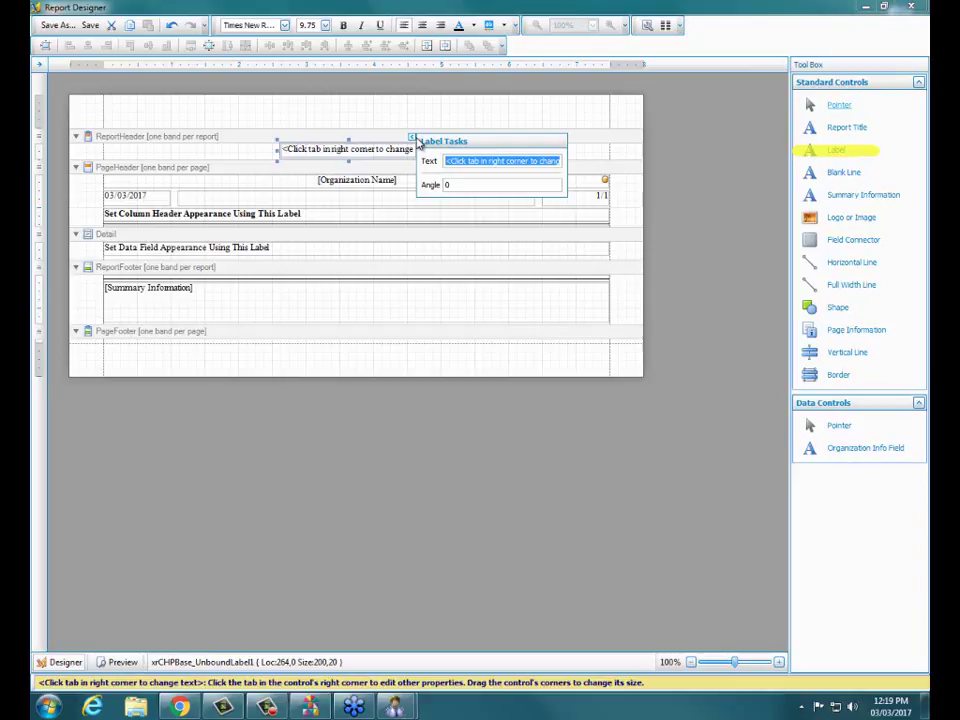
pyautogui.write('Peopl')
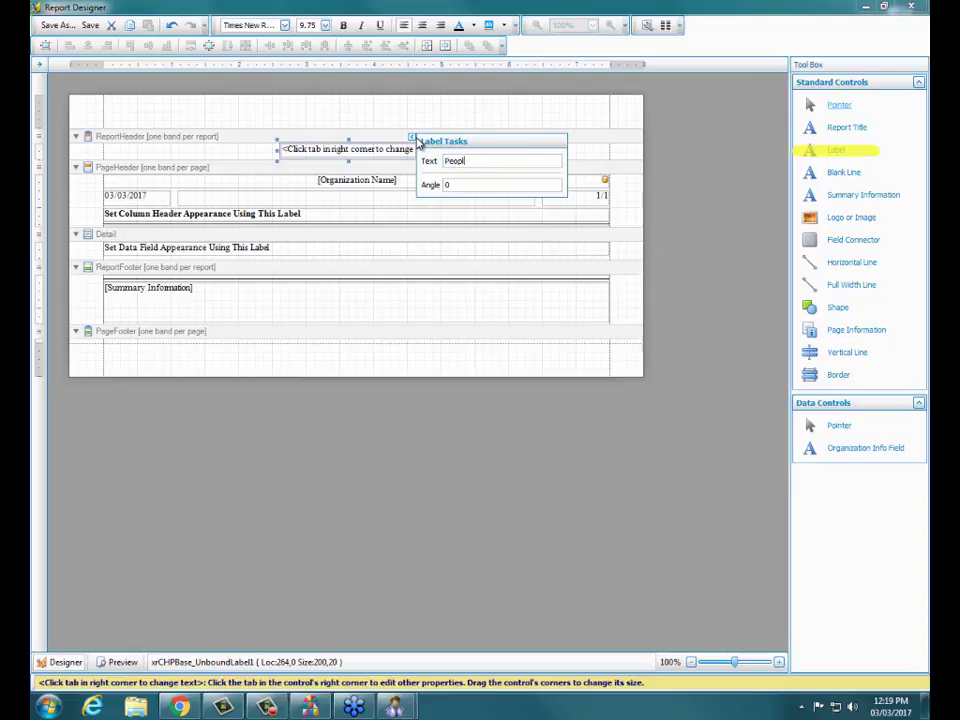
pyautogui.write('e wh')
pyautogui.press('BackSpace')
pyautogui.press('BackSpace')
pyautogui.press('BackSpace')
pyautogui.press('BackSpace')
pyautogui.press('BackSpace')
pyautogui.press('BackSpace')
pyautogui.press('BackSpace')
pyautogui.press('BackSpace')
pyautogui.write('No A')
pyautogui.write('ttendance and ')
pyautogui.write('No Giving Peo')
pyautogui.write('ple')
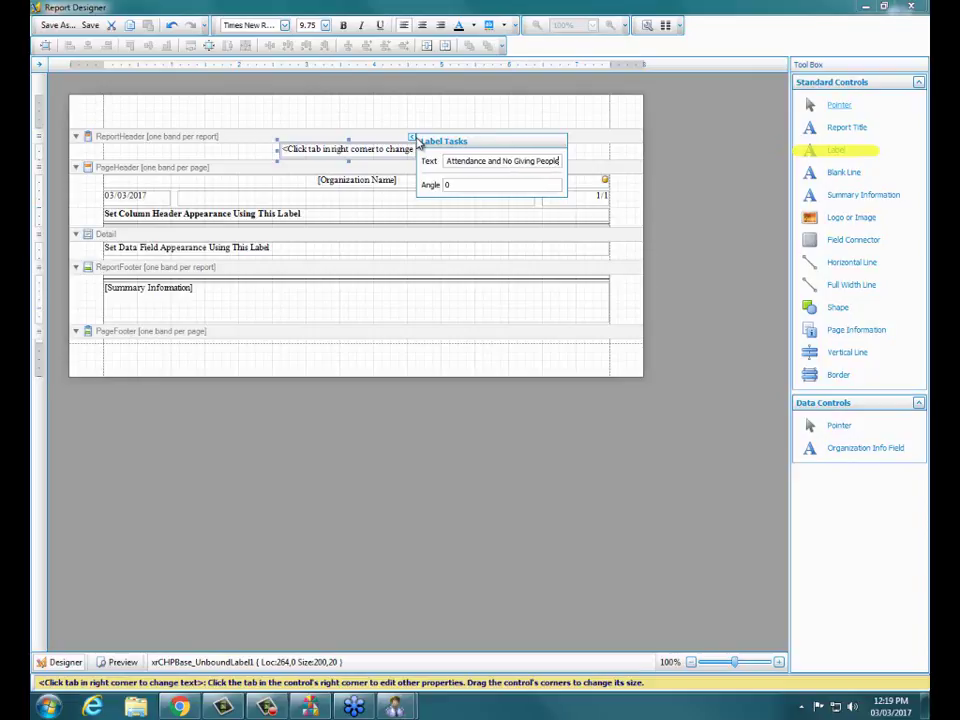
pyautogui.press('Return')
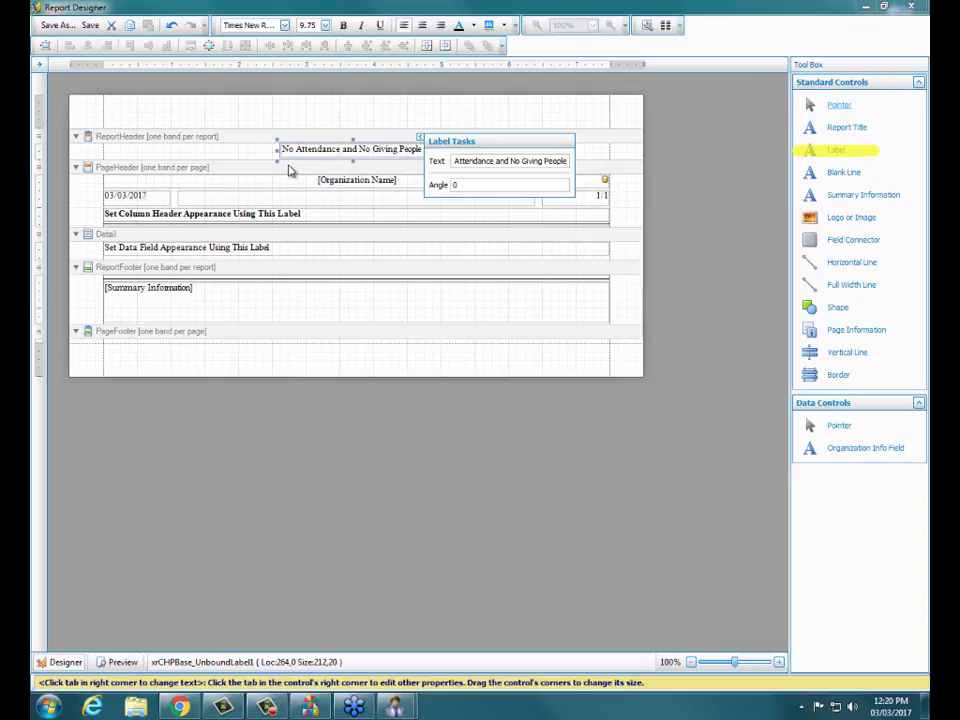
# Step: Save the TestTest report layout and close the Report Designer
pyautogui.click(288, 171)
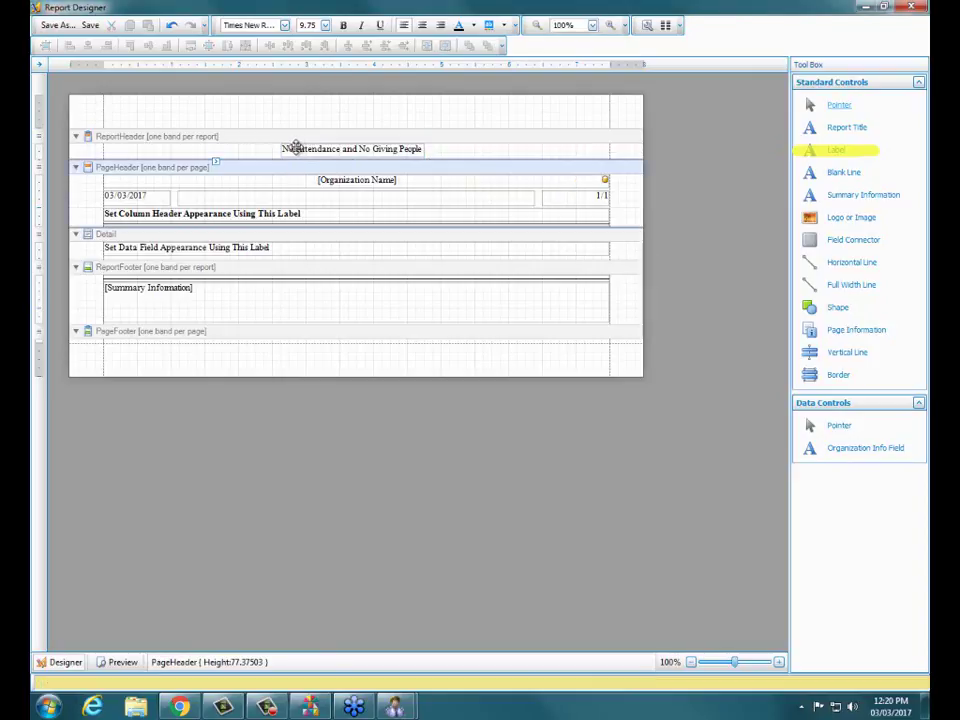
pyautogui.click(92, 27)
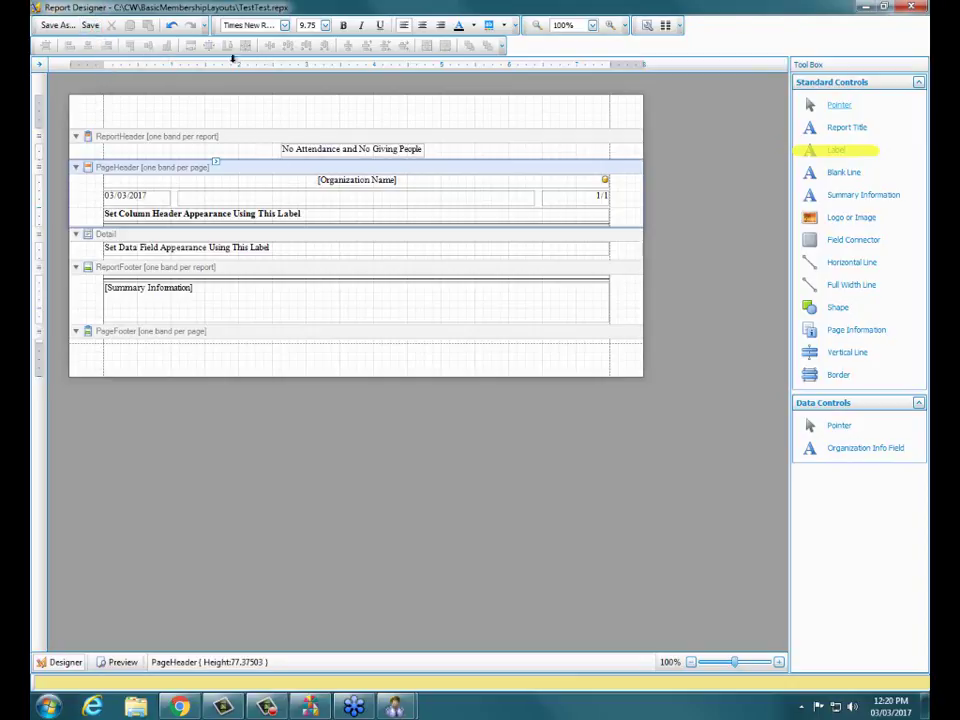
pyautogui.click(911, 8)
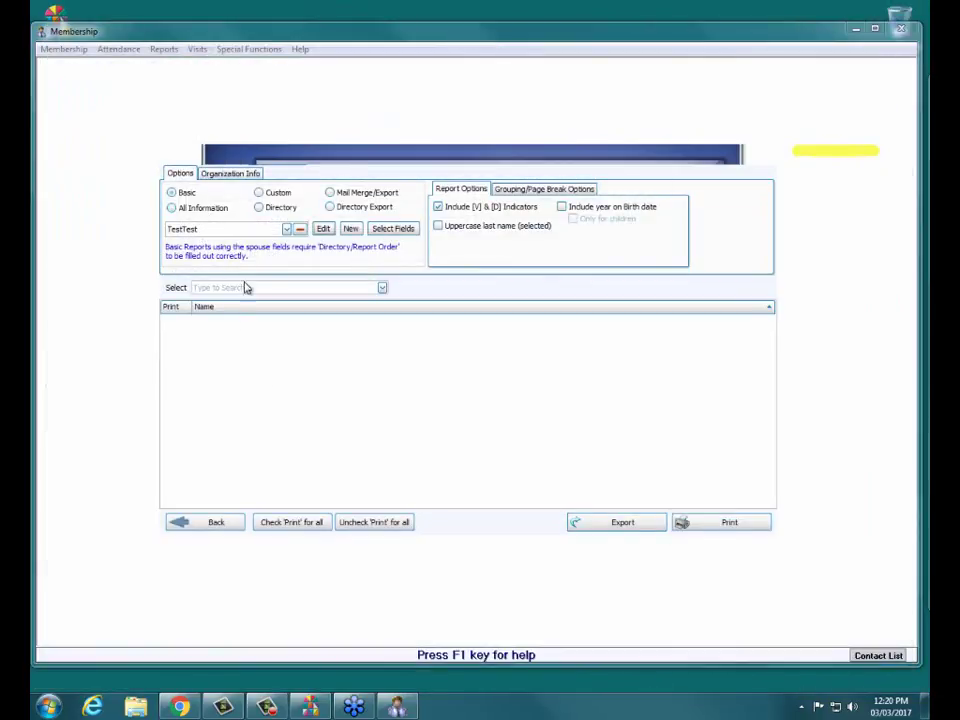
# Step: Return to the people selection criteria, clear the saved selection, and proceed to the report options
pyautogui.click(210, 527)
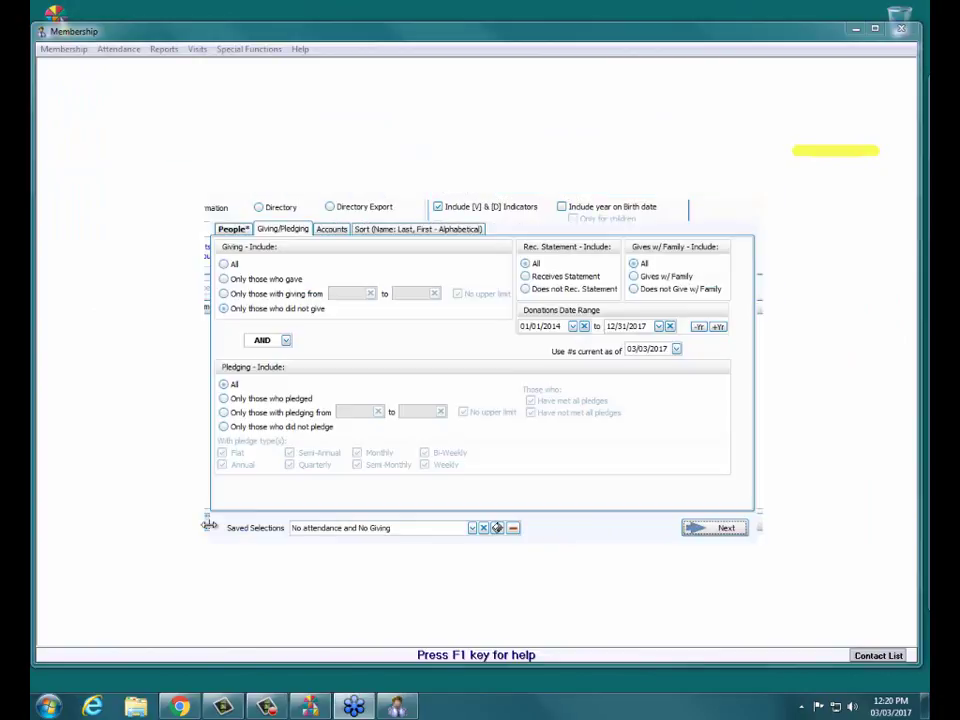
pyautogui.click(250, 230)
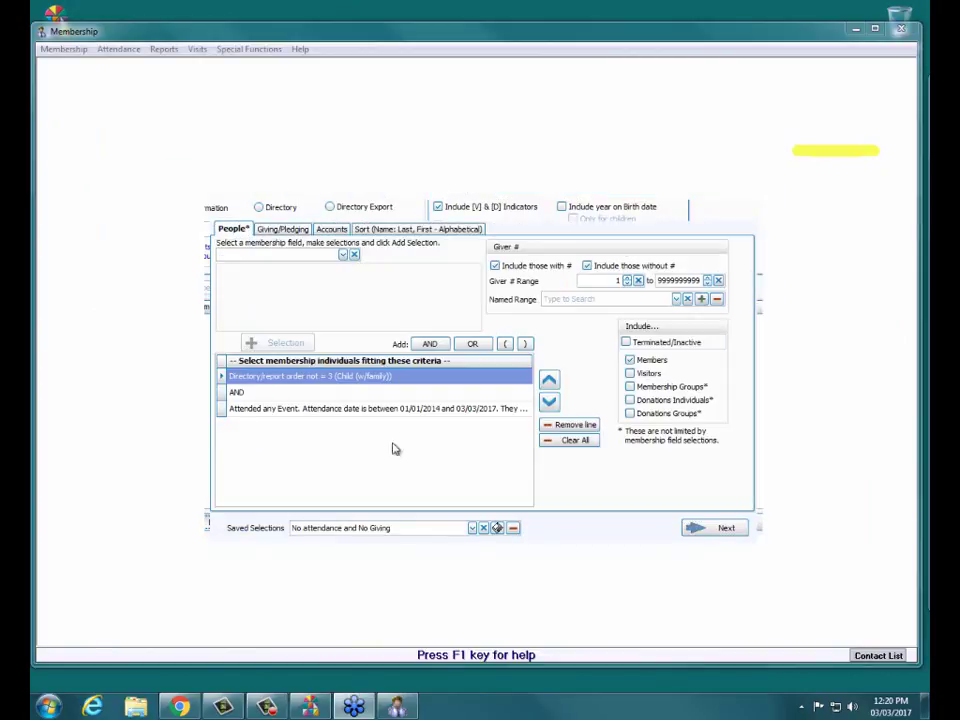
pyautogui.click(484, 528)
pyautogui.click(727, 529)
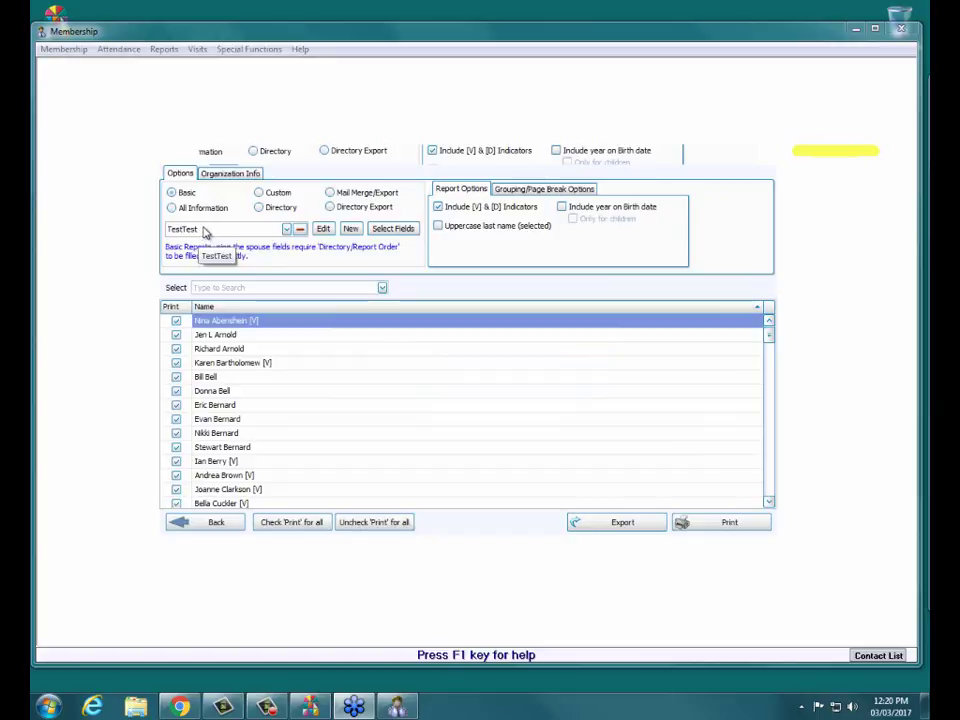
# Step: Preview the TestTest report, check the custom label in its header, and close the preview
pyautogui.click(204, 231)
pyautogui.click(204, 231)
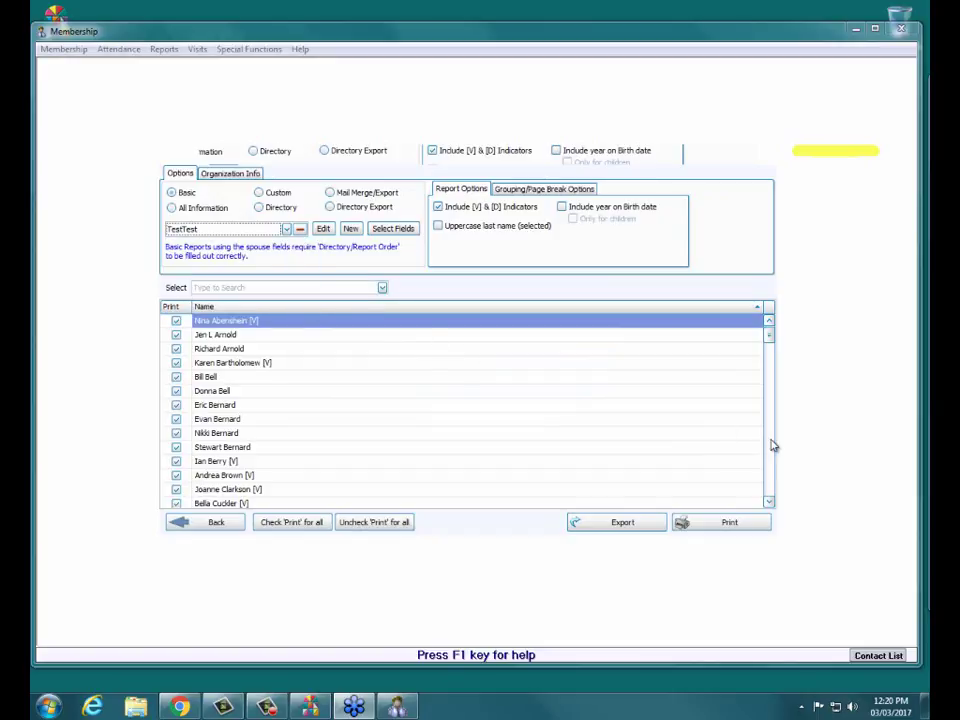
pyautogui.click(737, 525)
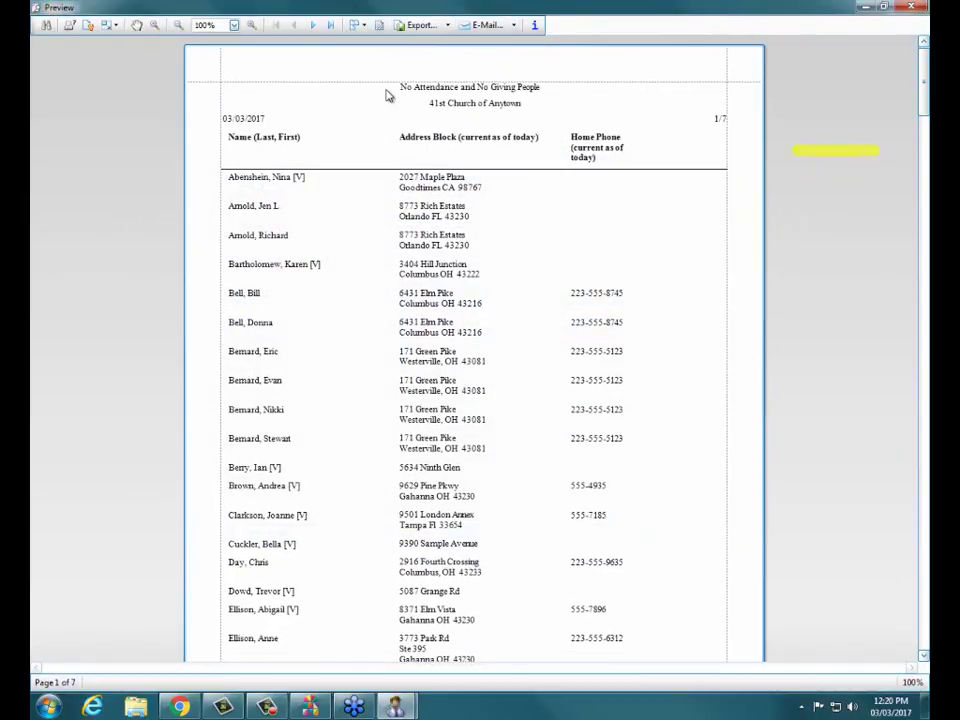
pyautogui.moveTo(389, 88); pyautogui.dragTo(549, 90)
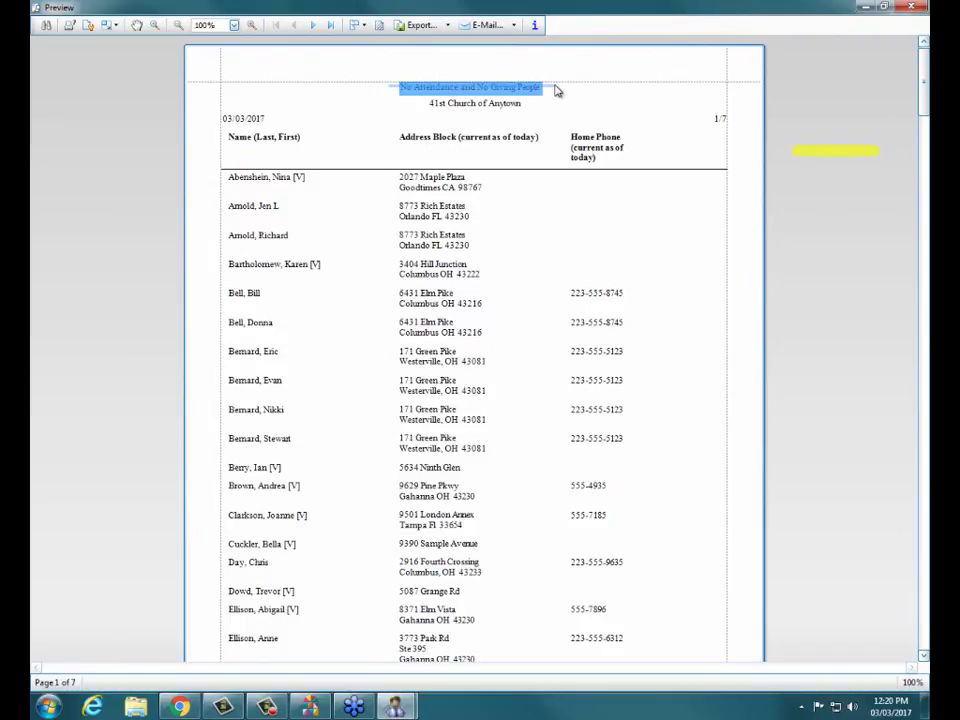
pyautogui.click(555, 95)
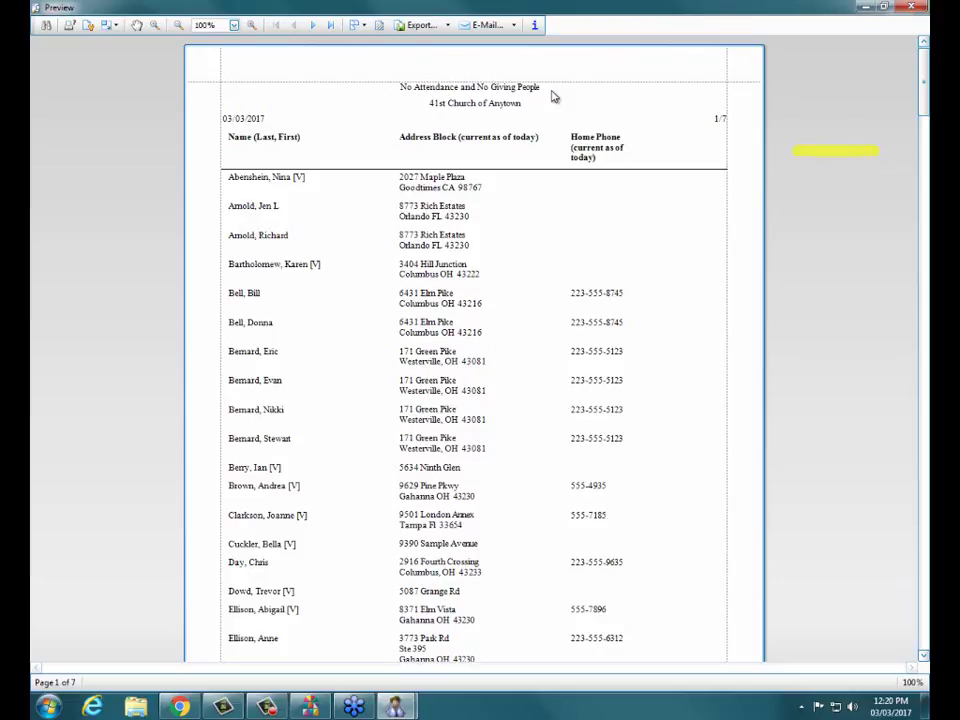
pyautogui.click(897, 8)
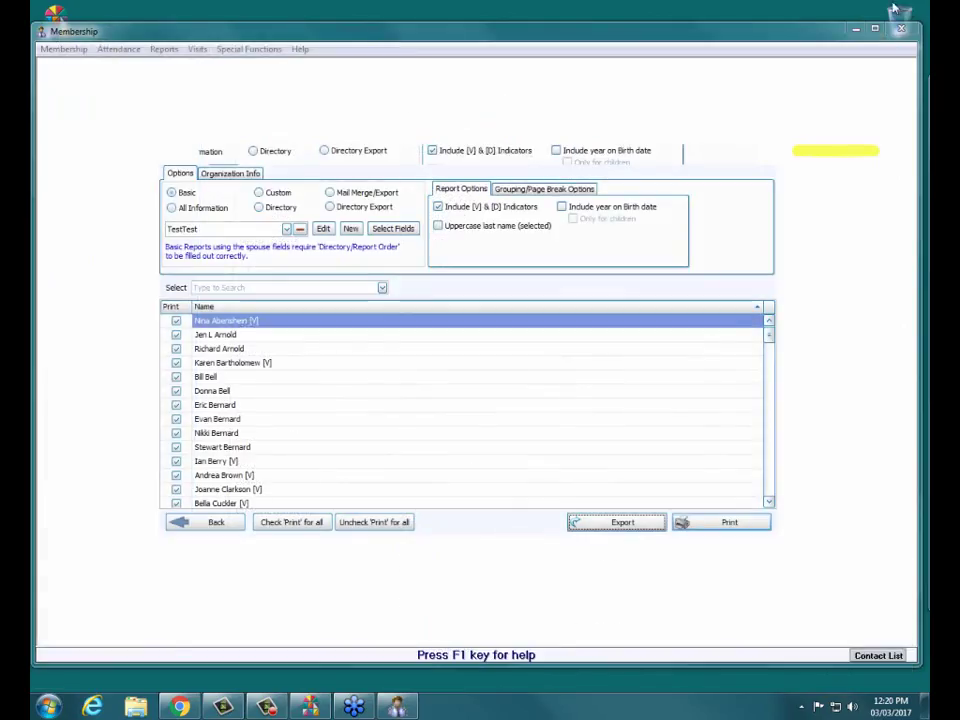
# Step: Choose the Basic Columnar Report layout and generate the report for all listed people
pyautogui.click(287, 229)
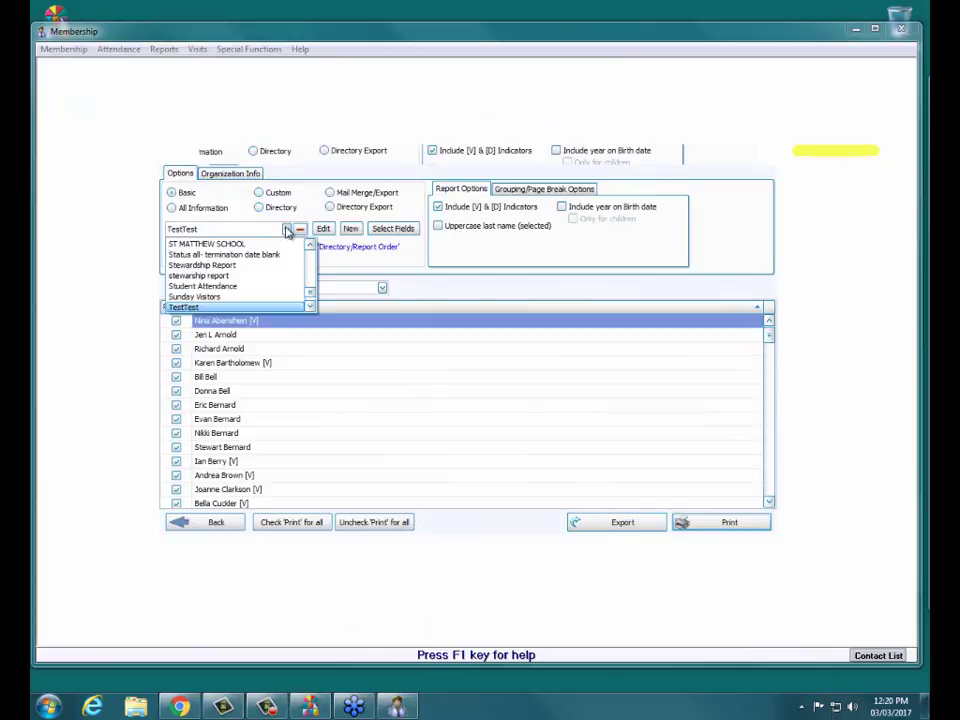
pyautogui.write('Basic (Calibri) Report')
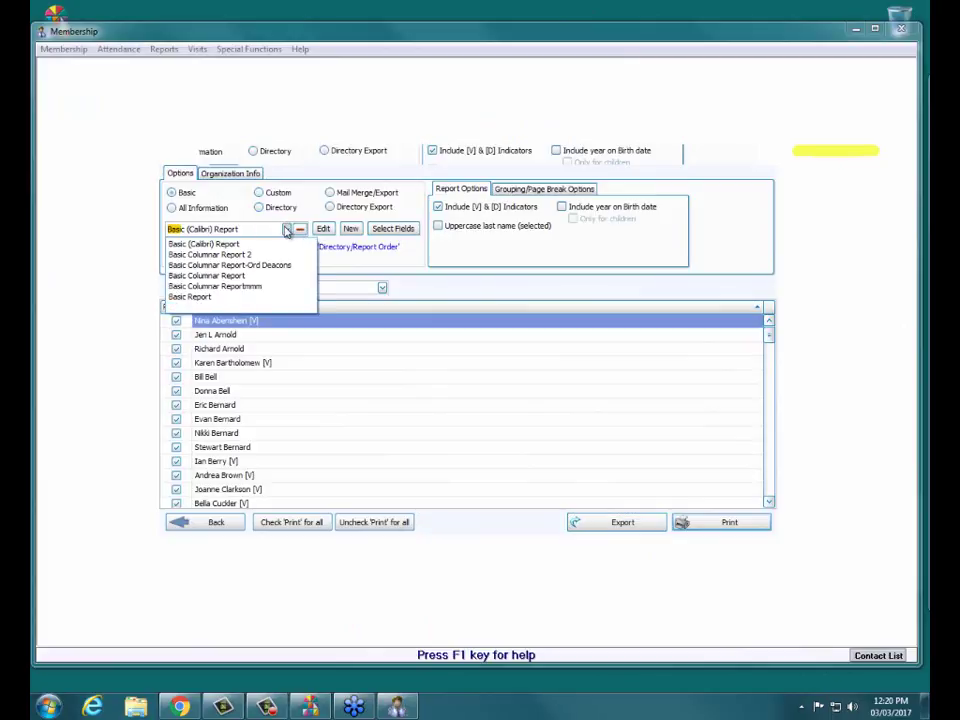
pyautogui.click(250, 275)
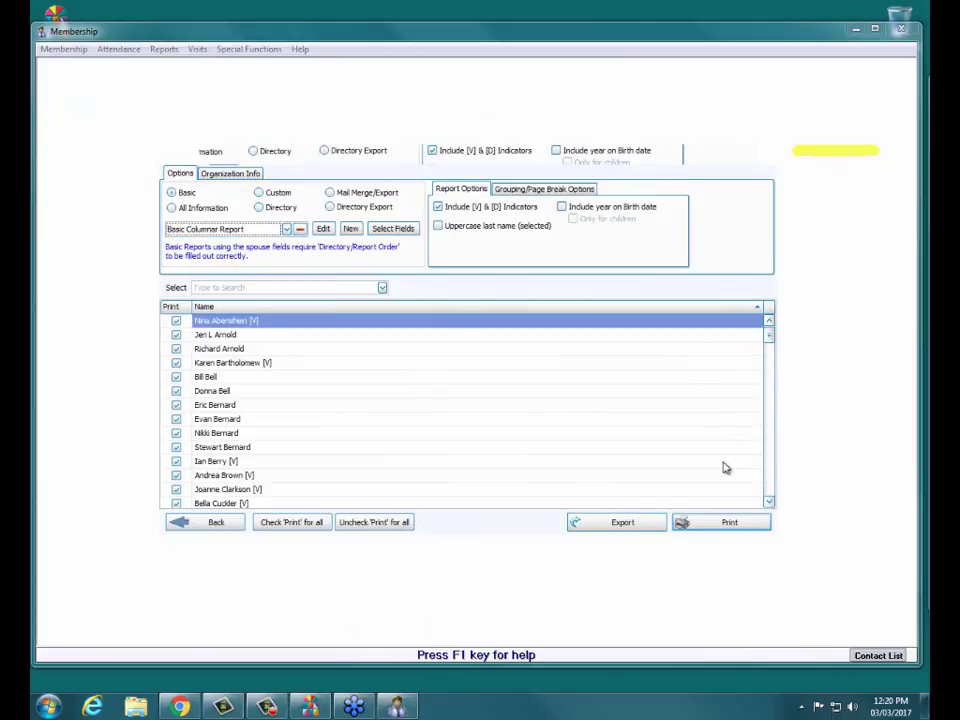
pyautogui.click(730, 527)
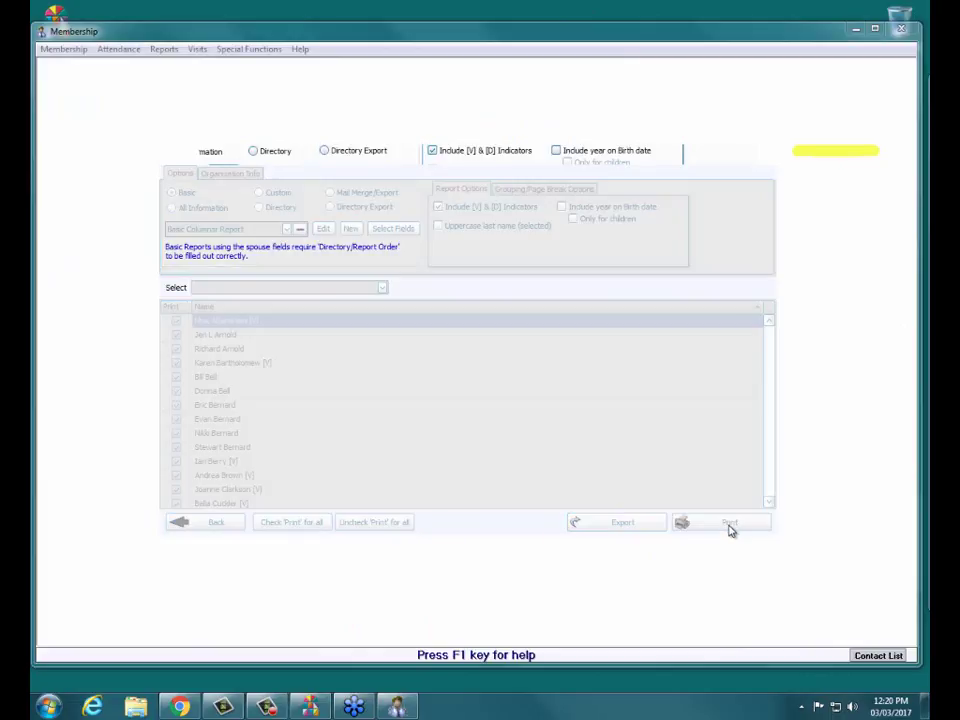